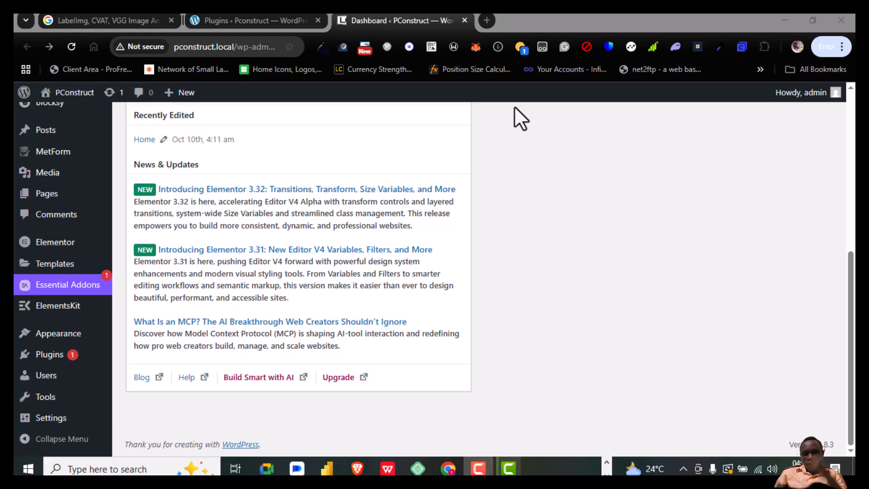
- Open the page for adding plugins on the local site and search for "updraft"
{"action": "mouse_move", "coordinate": [57, 356]}
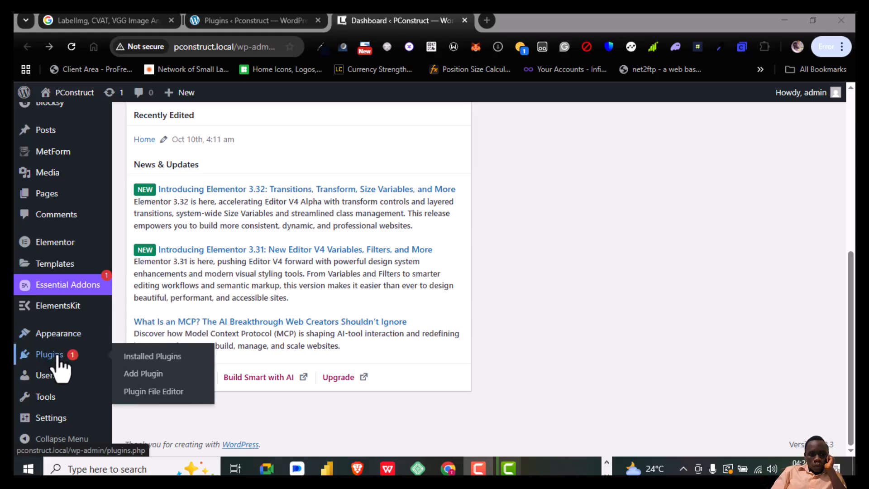
{"action": "left_click", "coordinate": [171, 374]}
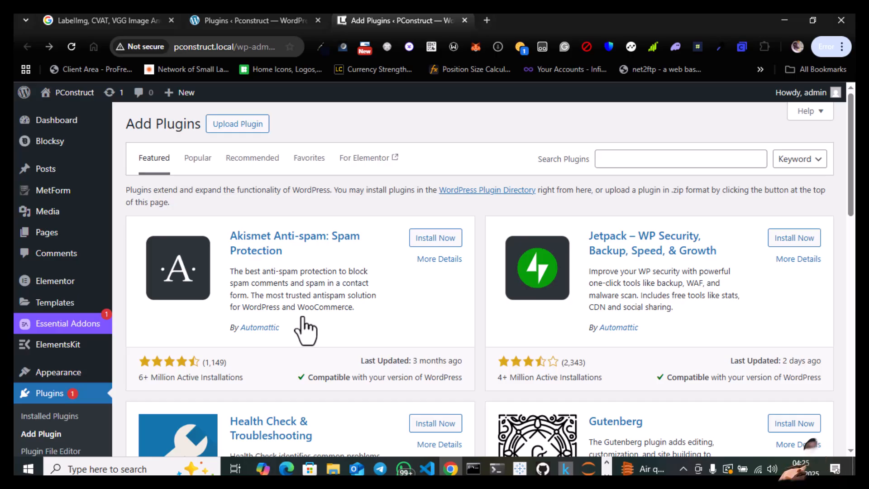
{"action": "left_click", "coordinate": [661, 154]}
{"action": "type", "text": "upda"}
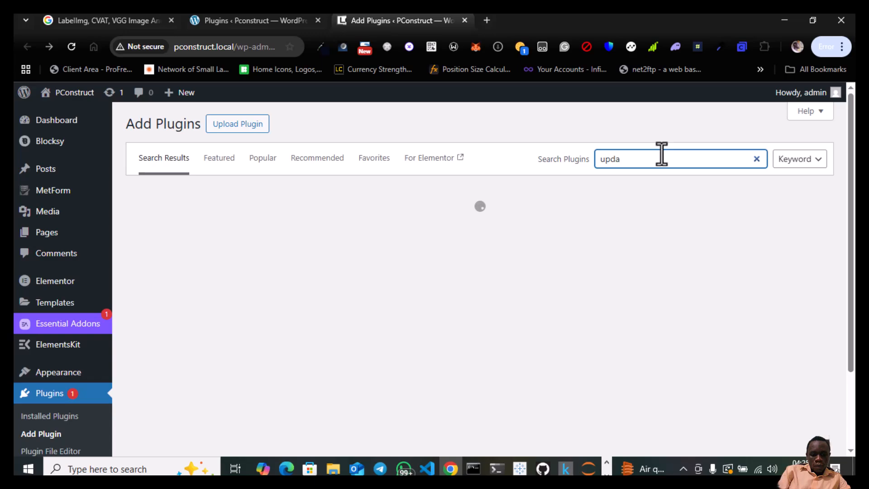
{"action": "key", "text": "BackSpace"}
{"action": "type", "text": "raft"}
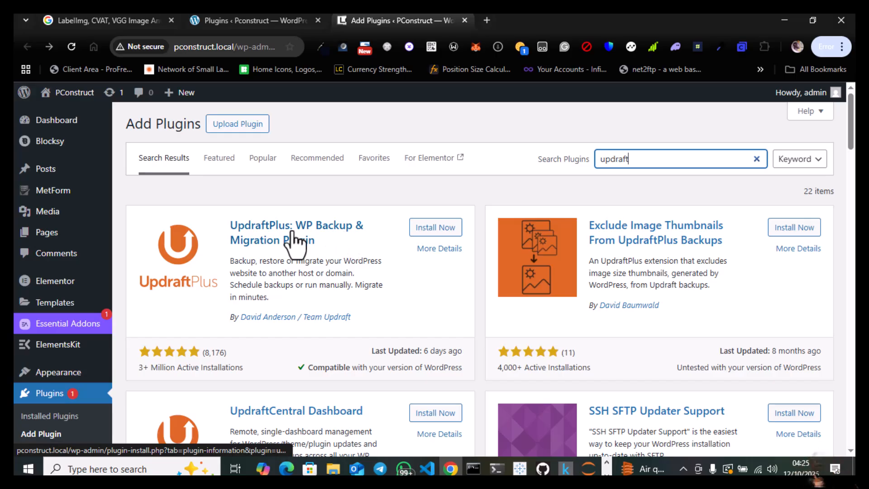
- Install and activate the UpdraftPlus: WP Backup & Migration Plugin
{"action": "left_click", "coordinate": [427, 230]}
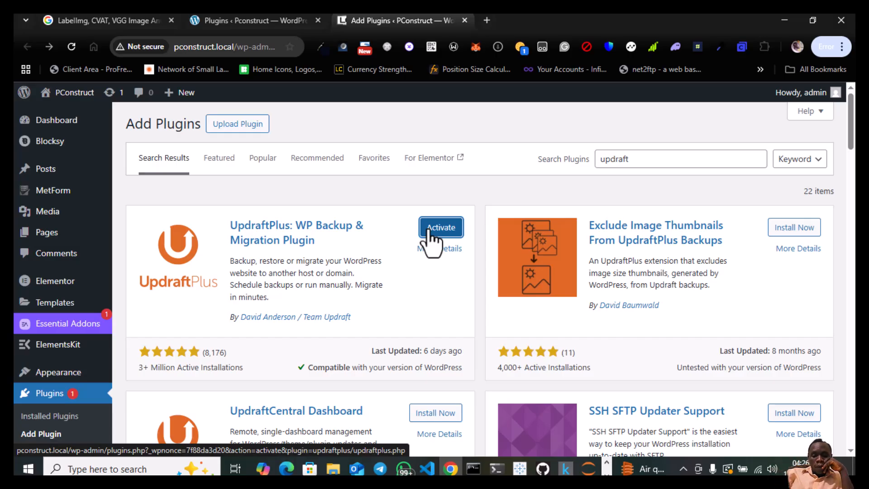
{"action": "left_click", "coordinate": [429, 232]}
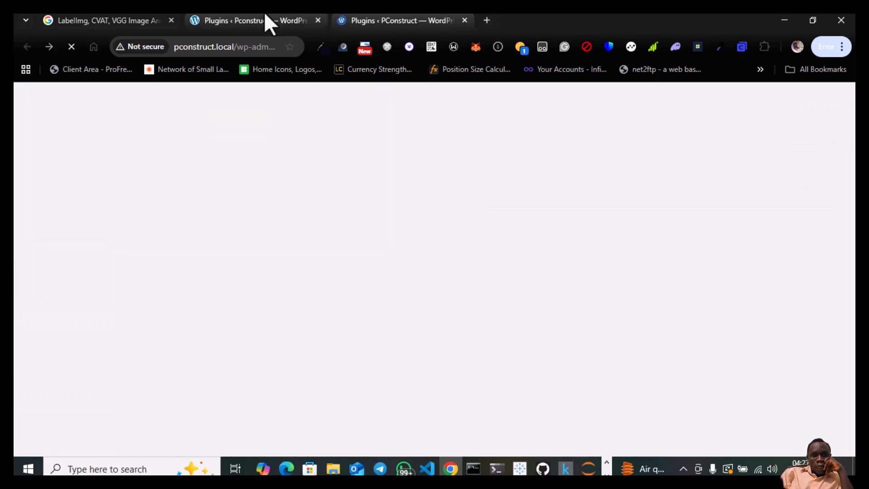
- Check the installed plugins on the live site pconstruct.free.nf for UpdraftPlus - Backup/Restore
{"action": "left_click", "coordinate": [265, 16]}
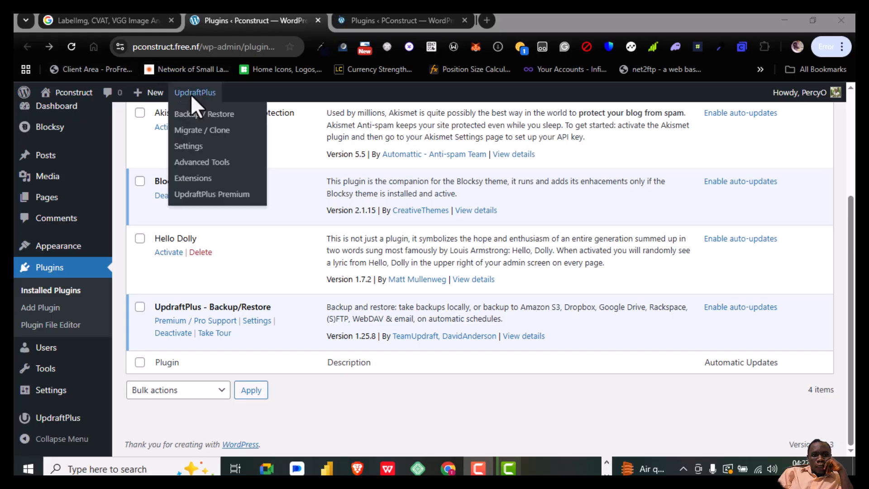
{"action": "left_click", "coordinate": [199, 47]}
{"action": "left_click_drag", "start_coordinate": [199, 46], "coordinate": [146, 50]}
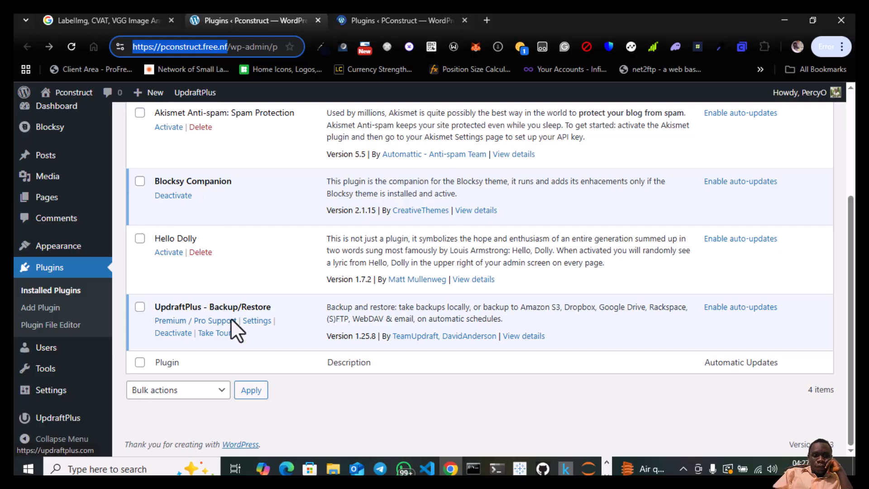
{"action": "scroll", "coordinate": [230, 318], "scroll_direction": "up", "scroll_amount": 1}
{"action": "scroll", "coordinate": [231, 319], "scroll_direction": "down", "scroll_amount": 1}
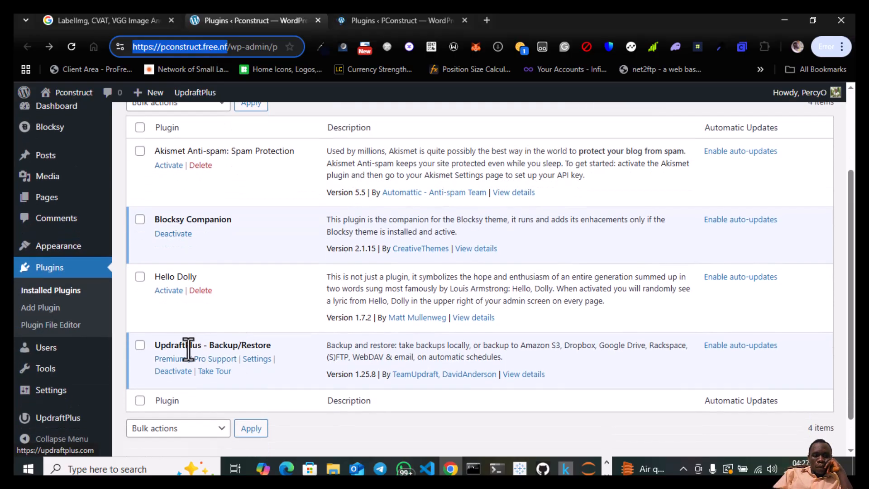
{"action": "left_click_drag", "start_coordinate": [155, 346], "coordinate": [271, 344]}
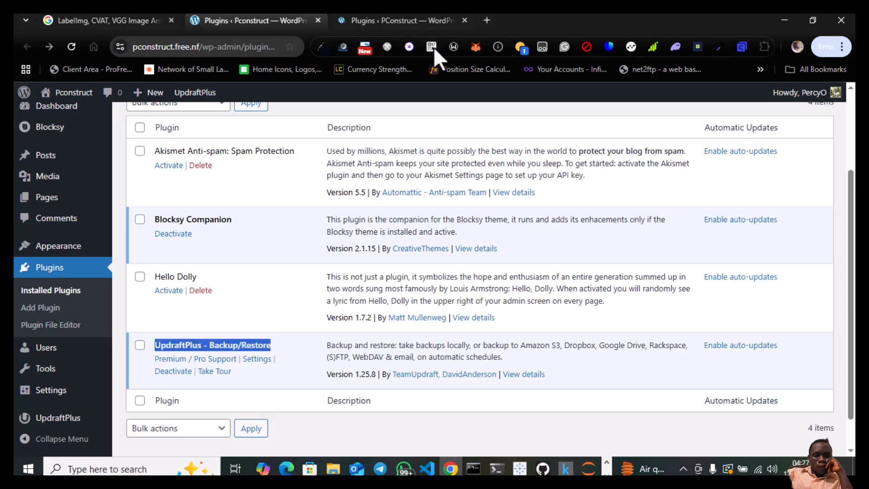
- Return to the local site's plugins, dismiss the UpdraftPlus welcome tour and update Essential Addons for Elementor
{"action": "left_click", "coordinate": [411, 19]}
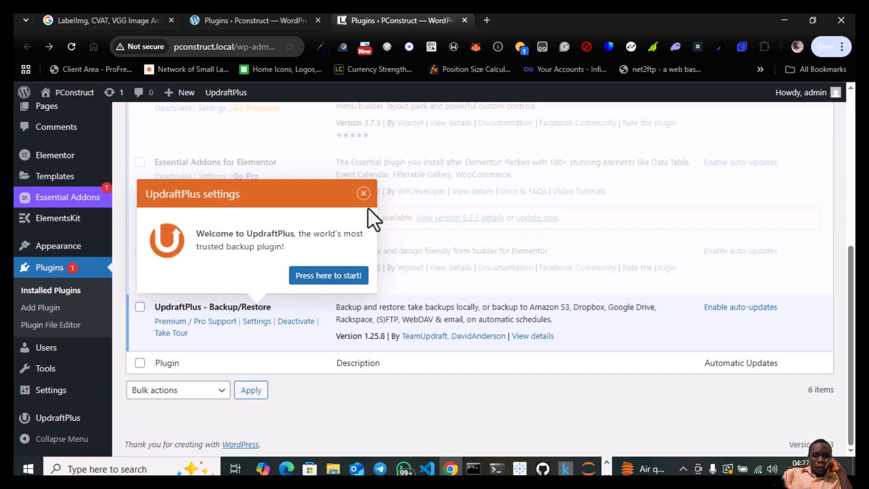
{"action": "left_click", "coordinate": [364, 194]}
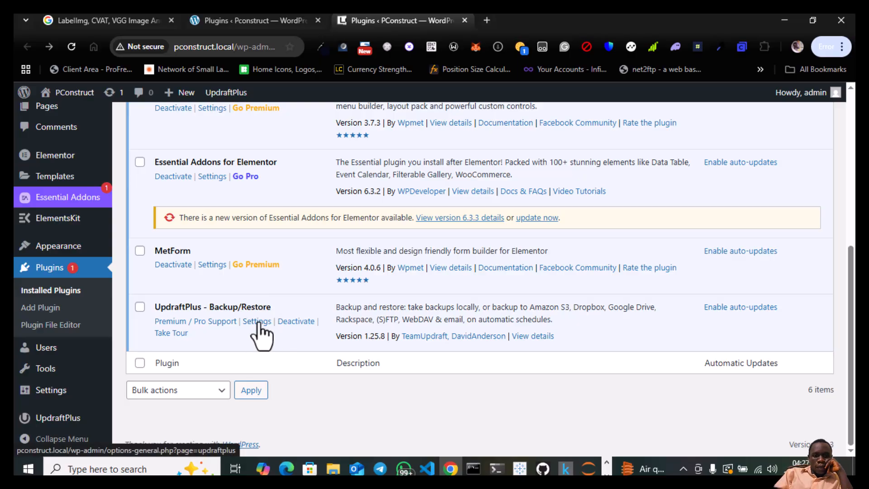
{"action": "scroll", "coordinate": [261, 335], "scroll_direction": "up", "scroll_amount": 3}
{"action": "scroll", "coordinate": [262, 333], "scroll_direction": "down", "scroll_amount": 2}
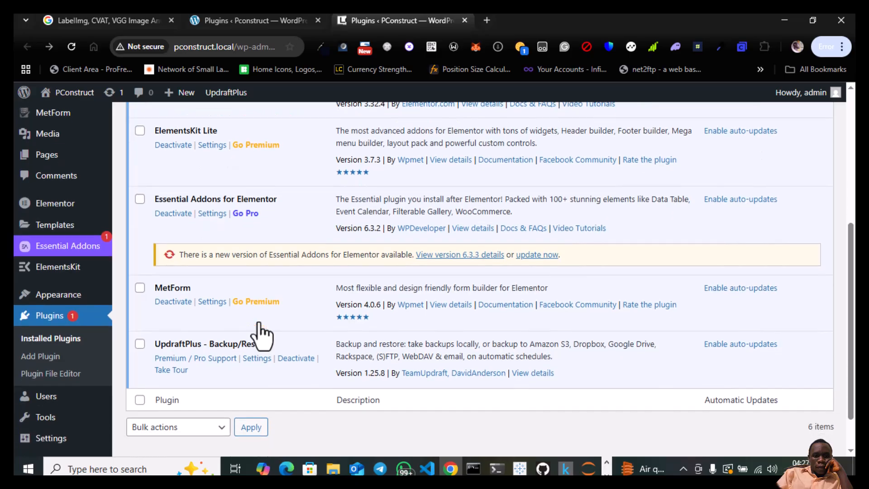
{"action": "left_click", "coordinate": [546, 256]}
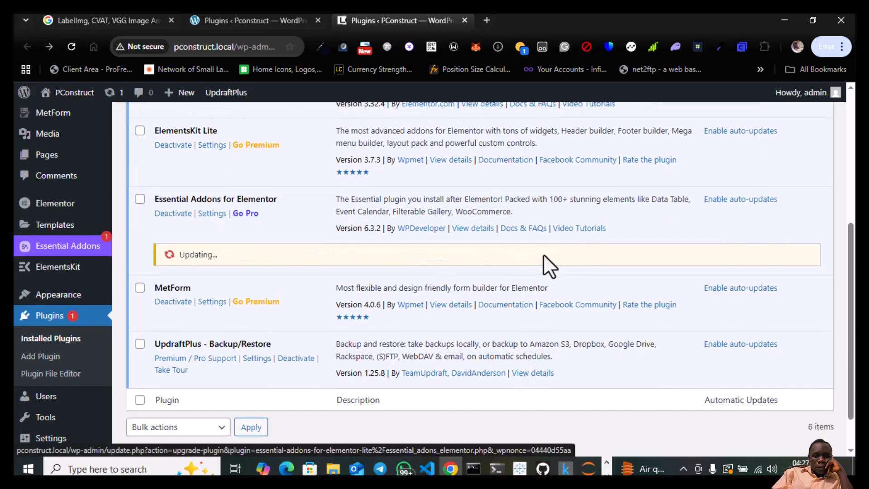
{"action": "left_click", "coordinate": [254, 359]}
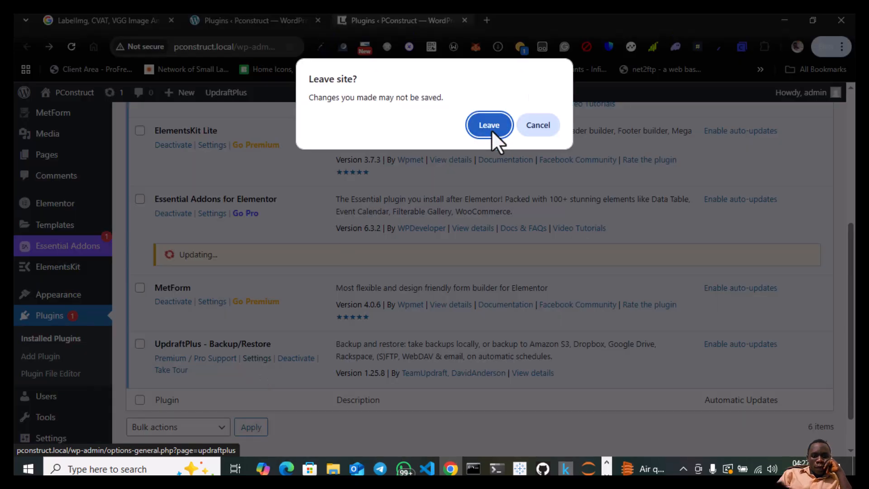
{"action": "left_click", "coordinate": [539, 118]}
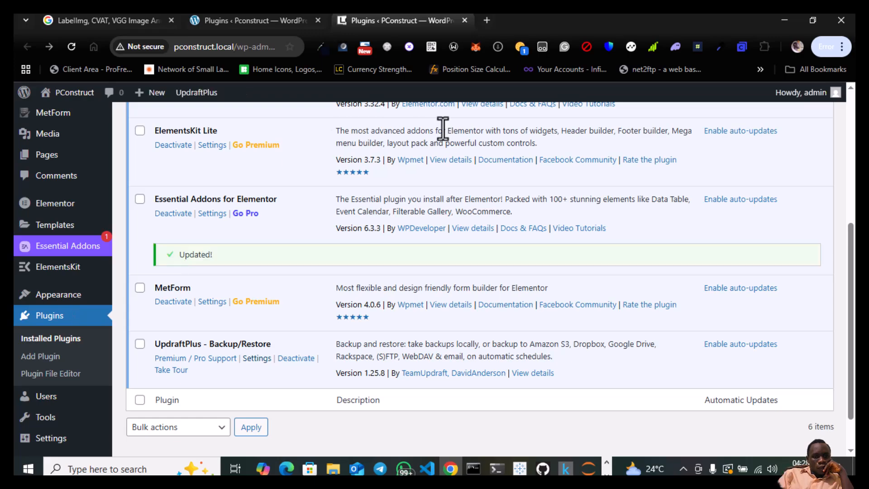
- Open the UpdraftPlus settings and start a new backup that includes the database and the files
{"action": "left_click", "coordinate": [257, 358]}
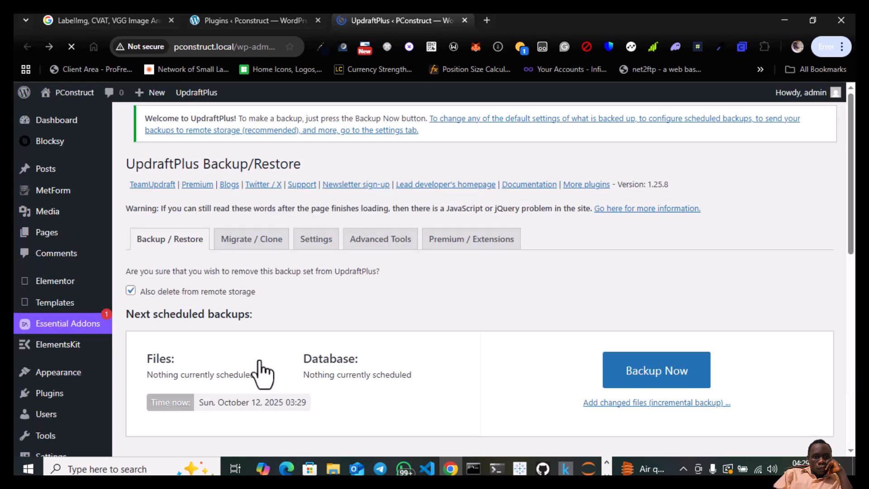
{"action": "scroll", "coordinate": [360, 334], "scroll_direction": "down", "scroll_amount": 5}
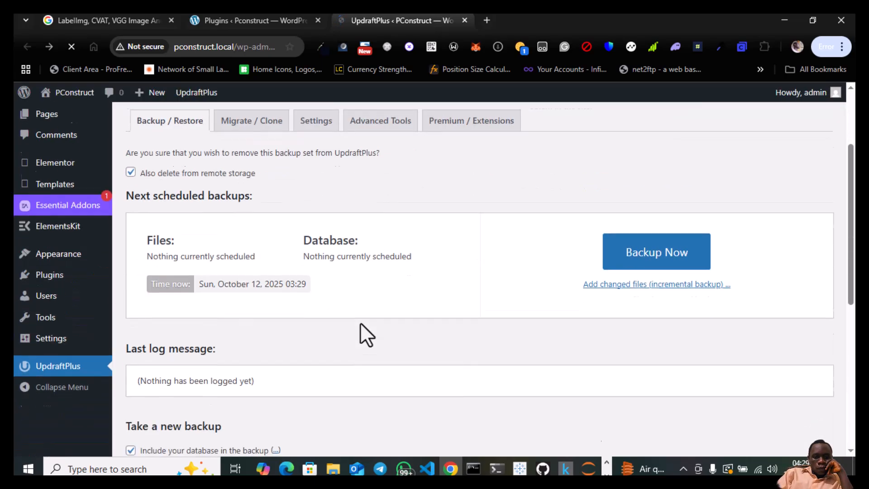
{"action": "scroll", "coordinate": [360, 323], "scroll_direction": "up", "scroll_amount": 3}
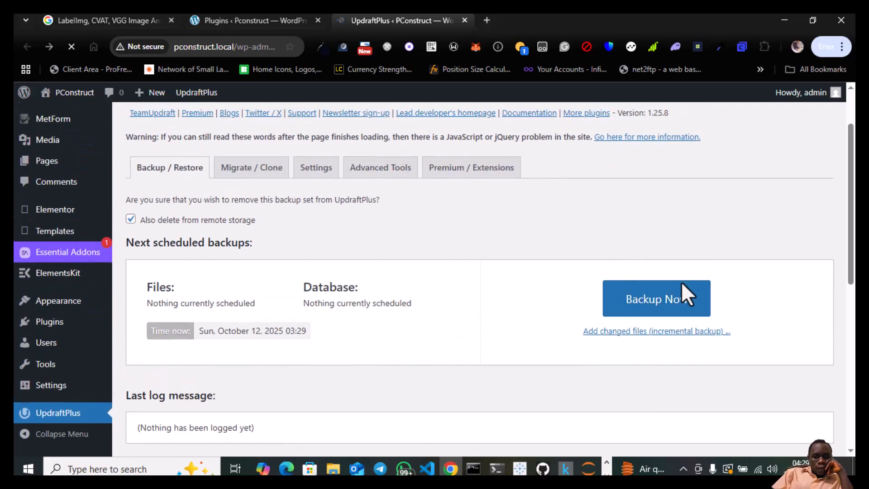
{"action": "scroll", "coordinate": [497, 303], "scroll_direction": "up", "scroll_amount": 2}
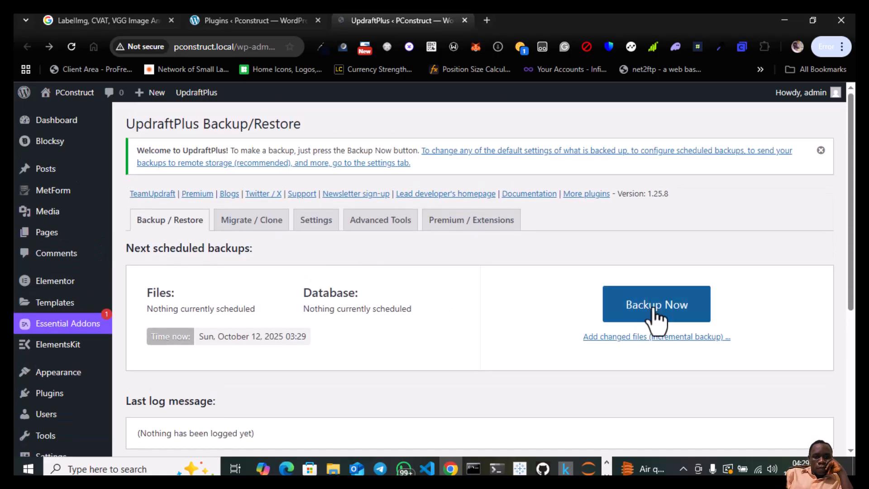
{"action": "left_click", "coordinate": [655, 312]}
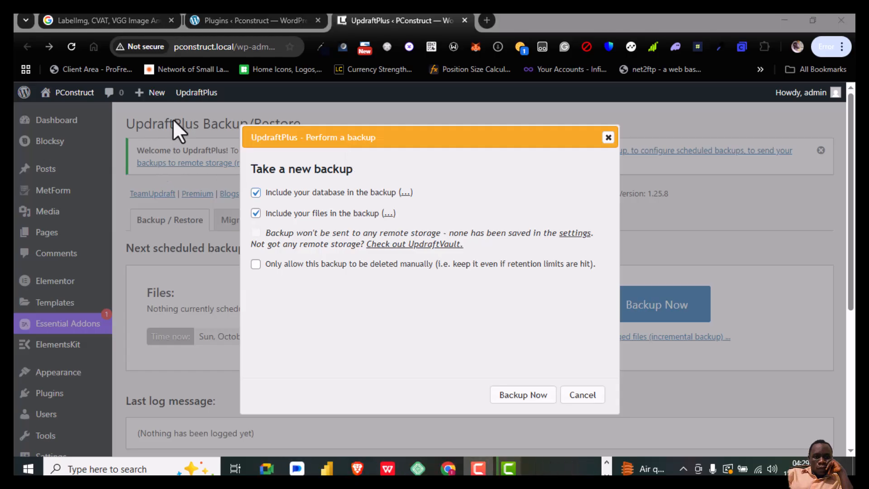
{"action": "left_click", "coordinate": [512, 394]}
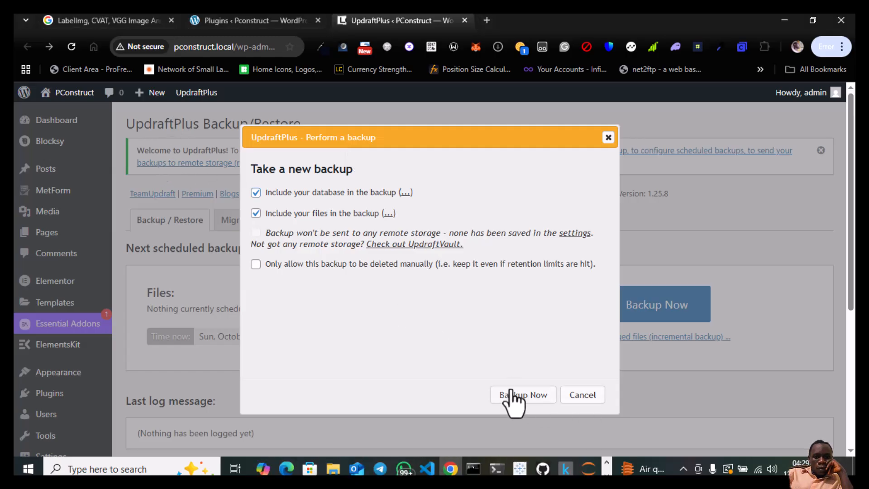
- Examine the backup's progress, the last log message and the date and time in the existing backups list
{"action": "scroll", "coordinate": [514, 400], "scroll_direction": "down", "scroll_amount": 2}
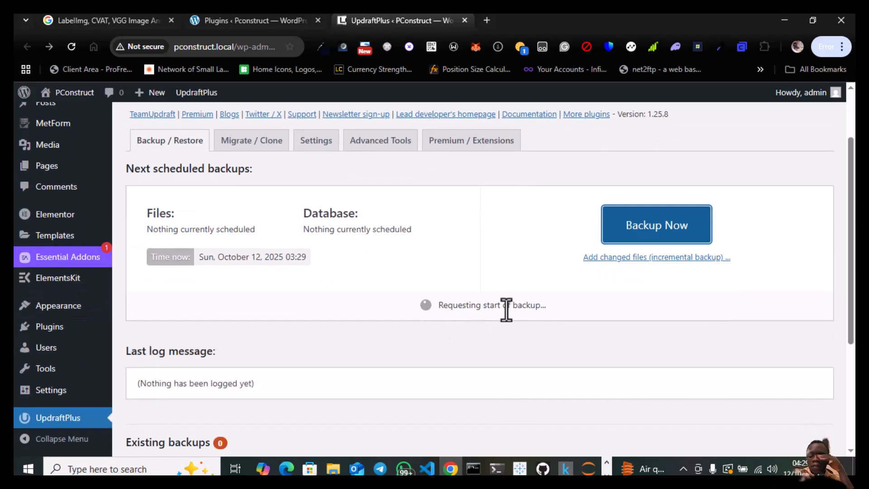
{"action": "scroll", "coordinate": [340, 339], "scroll_direction": "down", "scroll_amount": 4}
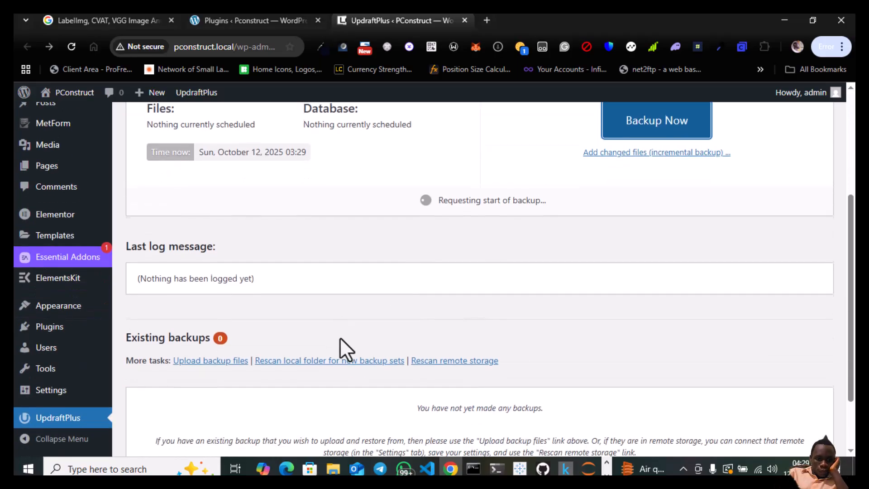
{"action": "scroll", "coordinate": [340, 338], "scroll_direction": "up", "scroll_amount": 3}
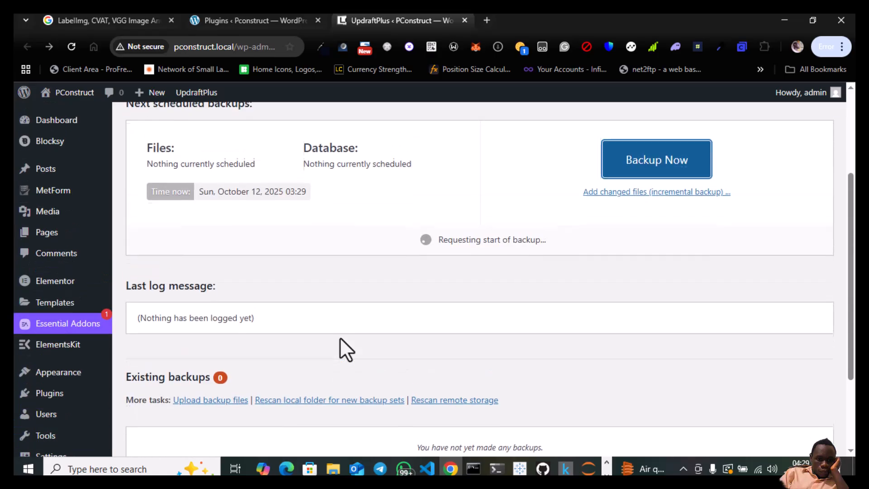
{"action": "scroll", "coordinate": [339, 337], "scroll_direction": "down", "scroll_amount": 2}
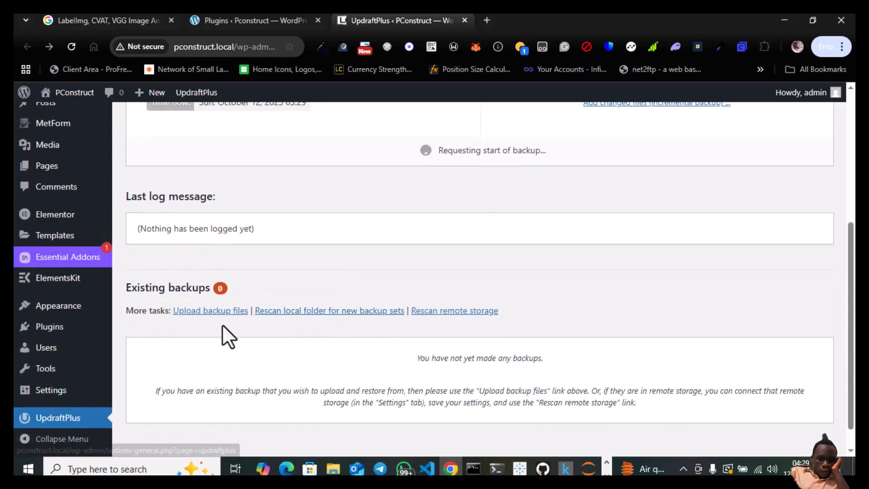
{"action": "scroll", "coordinate": [430, 251], "scroll_direction": "up", "scroll_amount": 2}
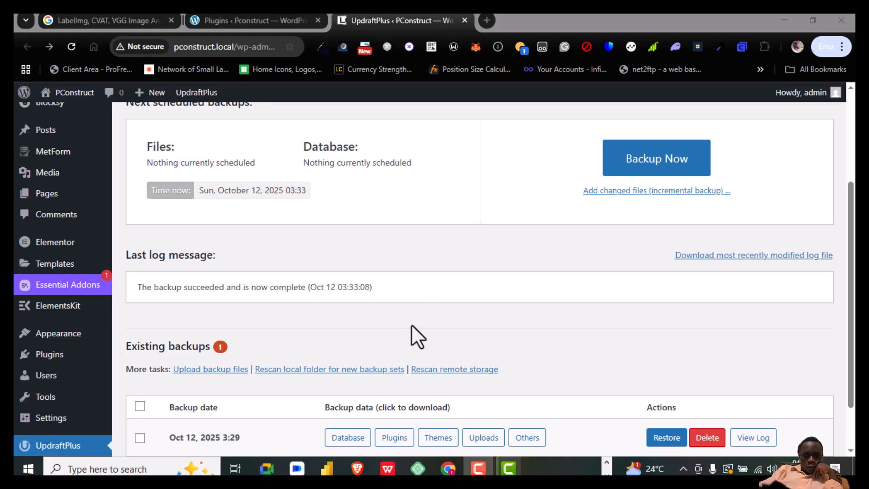
{"action": "scroll", "coordinate": [411, 326], "scroll_direction": "down", "scroll_amount": 2}
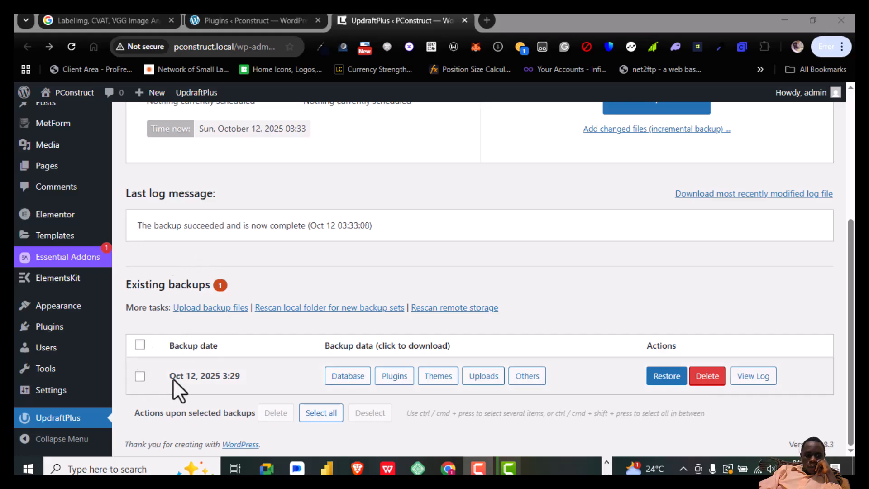
{"action": "left_click_drag", "start_coordinate": [168, 376], "coordinate": [233, 376]}
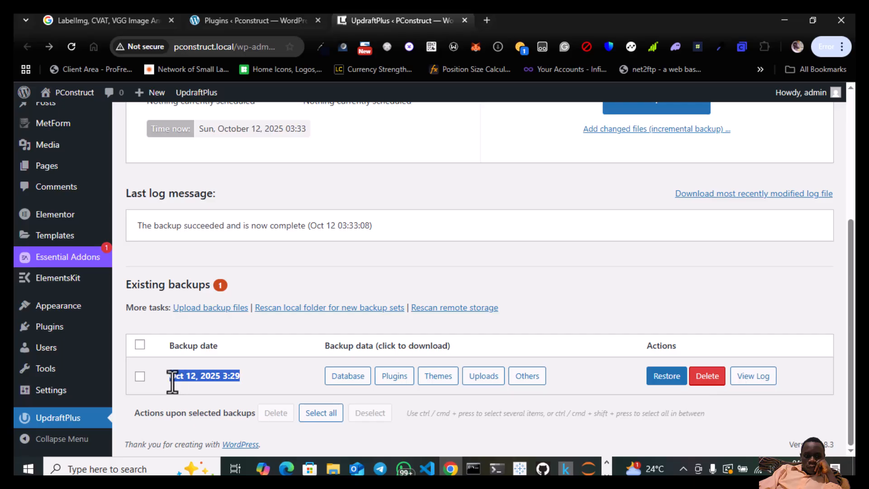
{"action": "left_click", "coordinate": [205, 378]}
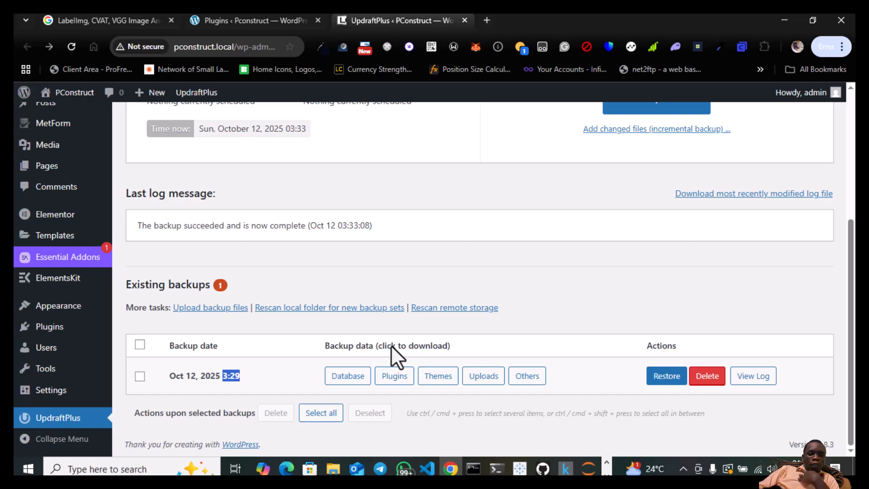
- Prepare the database, plugins and uploads files of the Oct 12, 2025 3:29 backup for download
{"action": "left_click", "coordinate": [346, 377]}
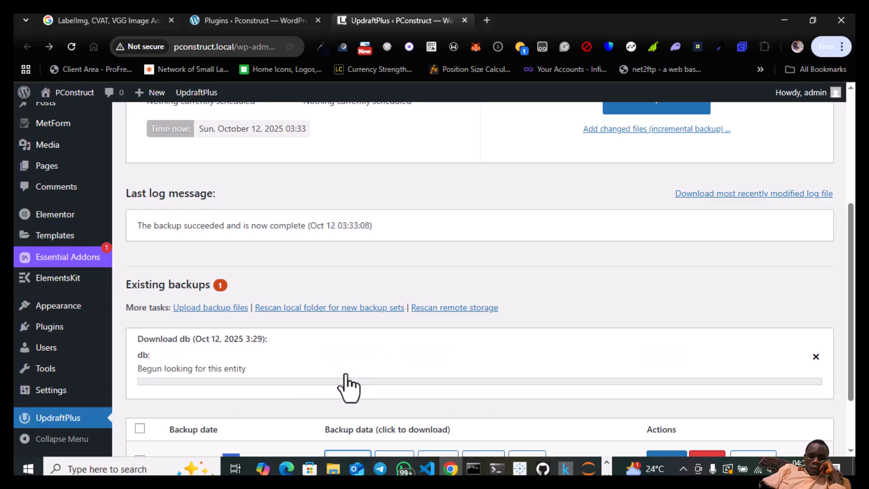
{"action": "scroll", "coordinate": [348, 387], "scroll_direction": "down", "scroll_amount": 2}
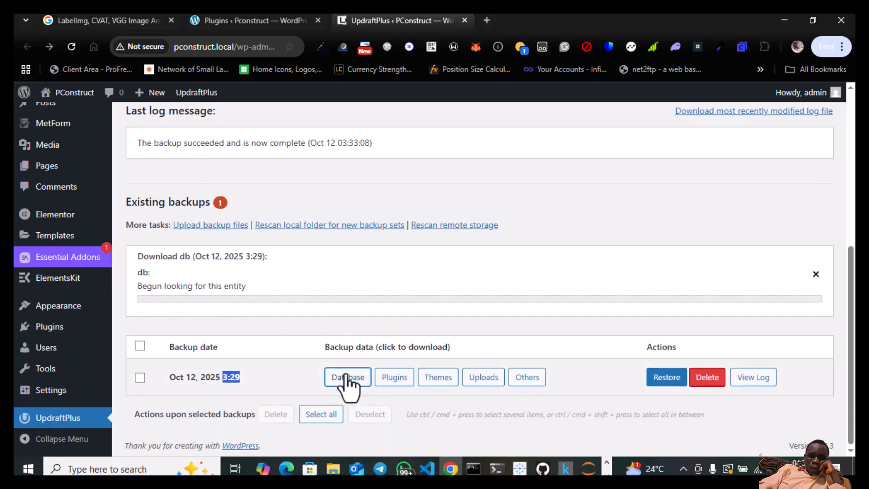
{"action": "left_click", "coordinate": [402, 384]}
{"action": "scroll", "coordinate": [403, 397], "scroll_direction": "down", "scroll_amount": 2}
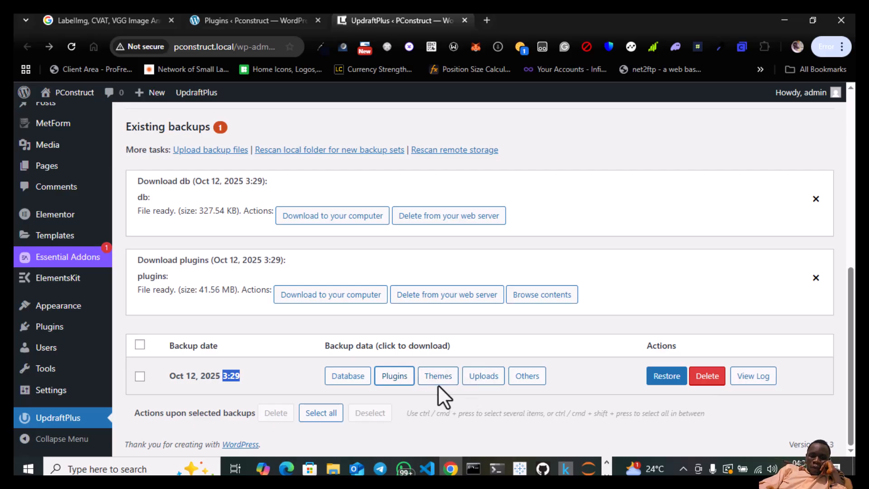
{"action": "left_click", "coordinate": [477, 380]}
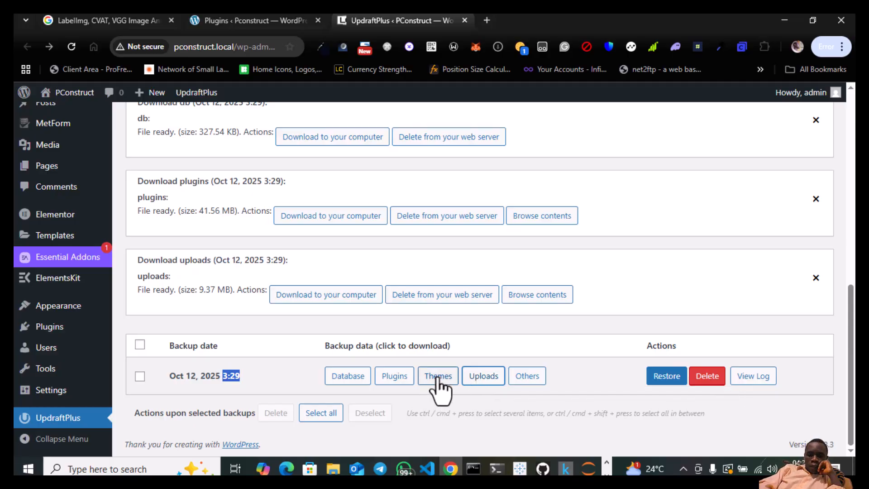
{"action": "scroll", "coordinate": [458, 304], "scroll_direction": "up", "scroll_amount": 4}
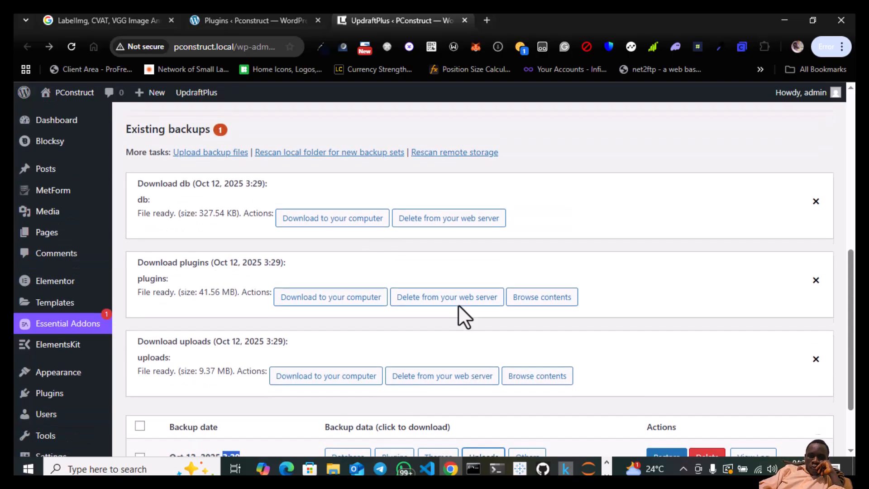
- Prepare the themes file of the Oct 12, 2025 3:29 backup for download
{"action": "scroll", "coordinate": [458, 304], "scroll_direction": "down", "scroll_amount": 1}
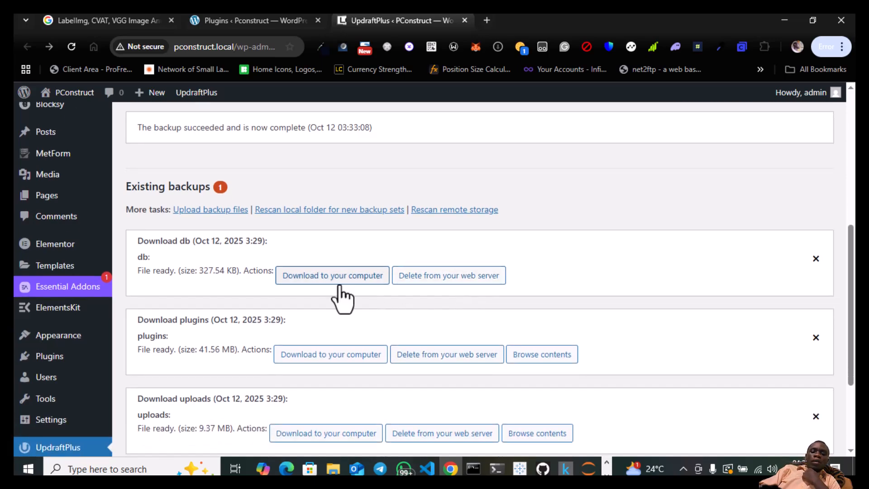
{"action": "scroll", "coordinate": [342, 298], "scroll_direction": "down", "scroll_amount": 3}
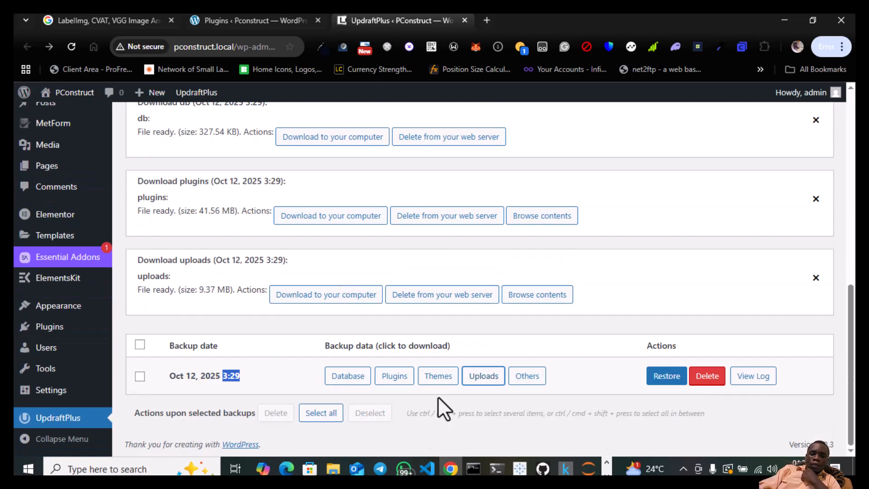
{"action": "left_click", "coordinate": [437, 376]}
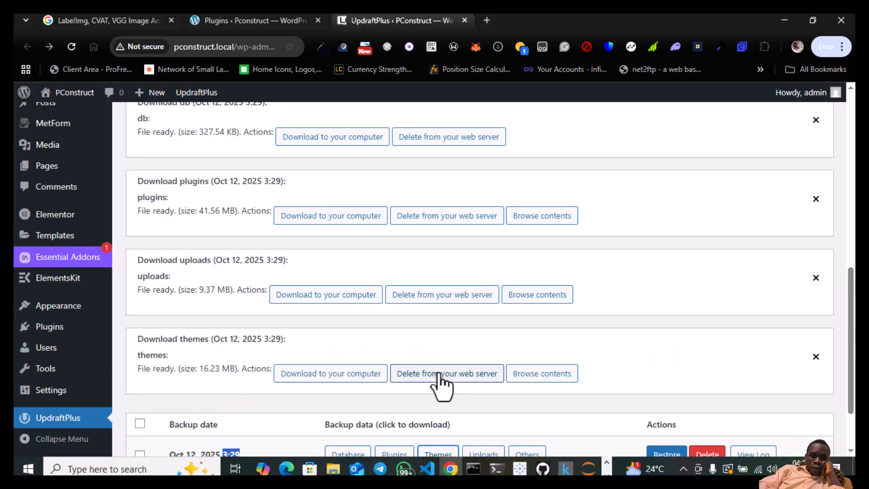
{"action": "scroll", "coordinate": [438, 376], "scroll_direction": "up", "scroll_amount": 5}
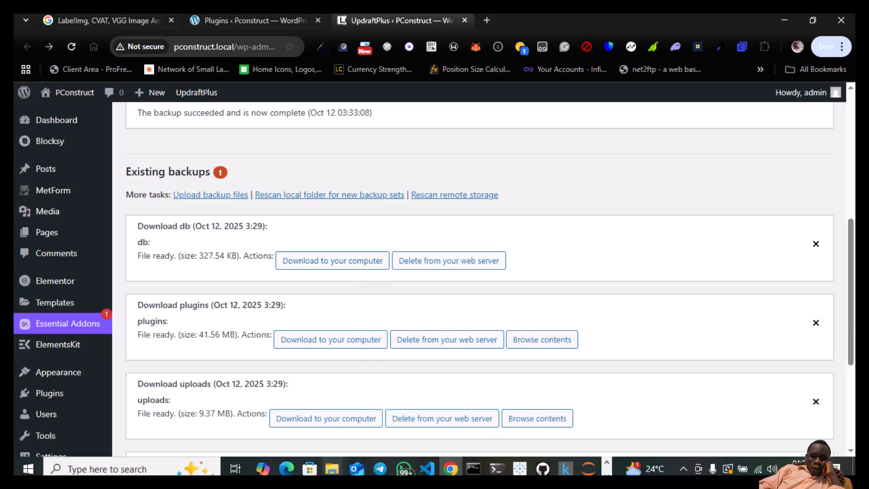
- Switch to File Explorer, create a folder named Pconstruct File in Downloads and open it
{"action": "mouse_move", "coordinate": [331, 468]}
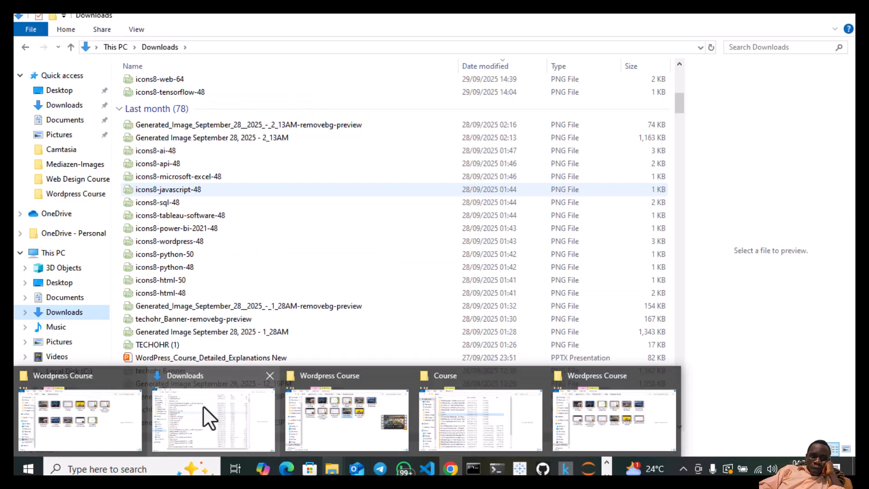
{"action": "left_click", "coordinate": [203, 405]}
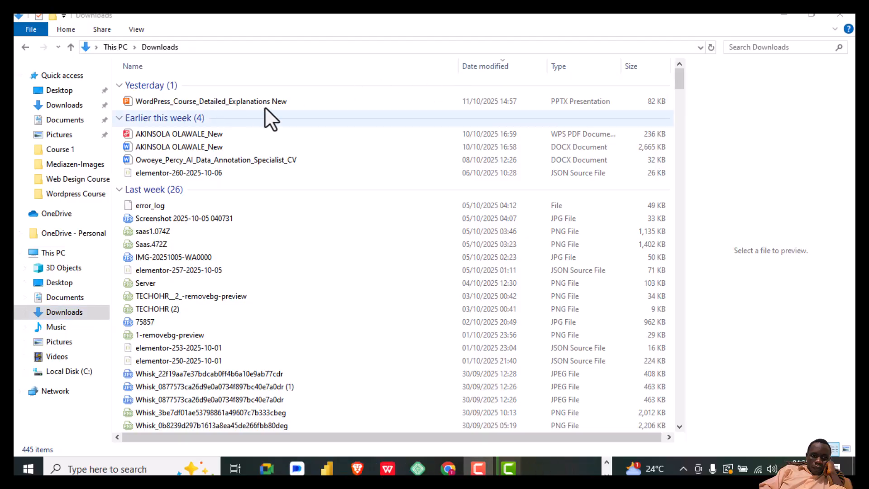
{"action": "right_click", "coordinate": [119, 109]}
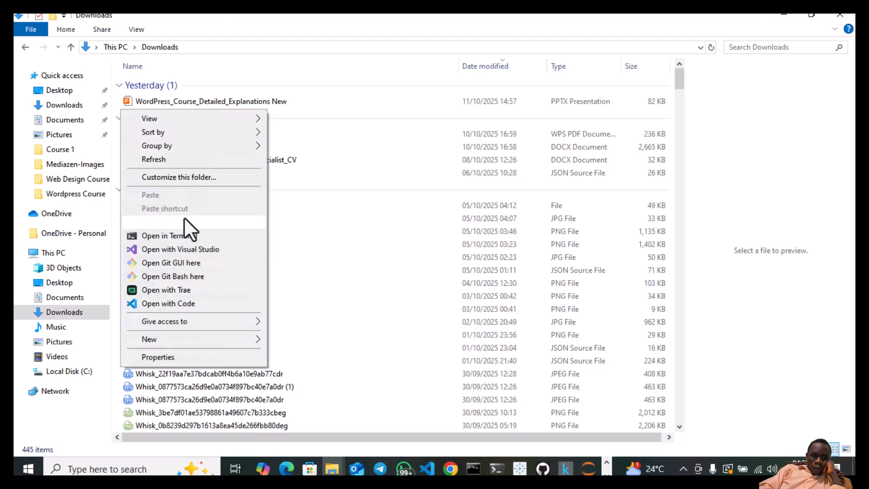
{"action": "mouse_move", "coordinate": [213, 335]}
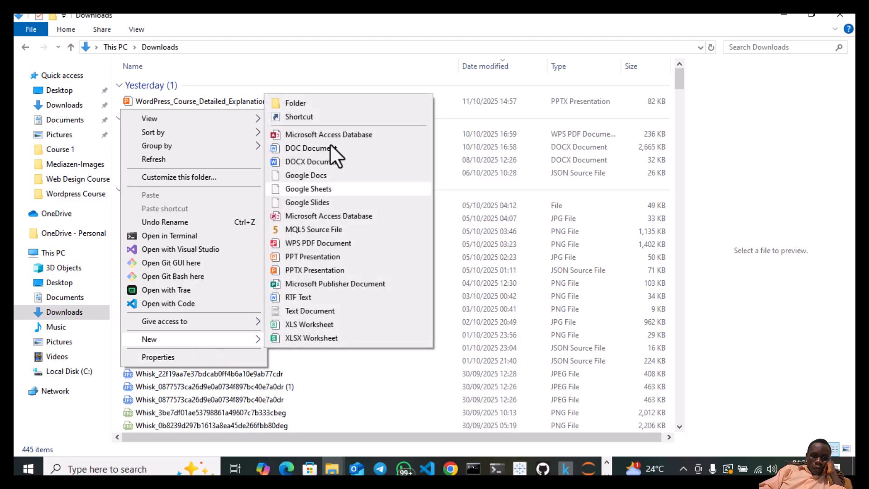
{"action": "left_click", "coordinate": [332, 102]}
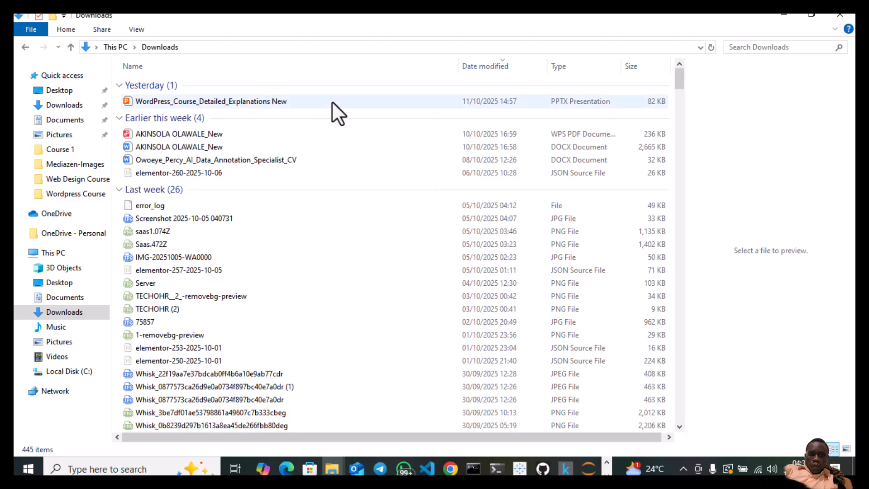
{"action": "type", "text": "Pco"}
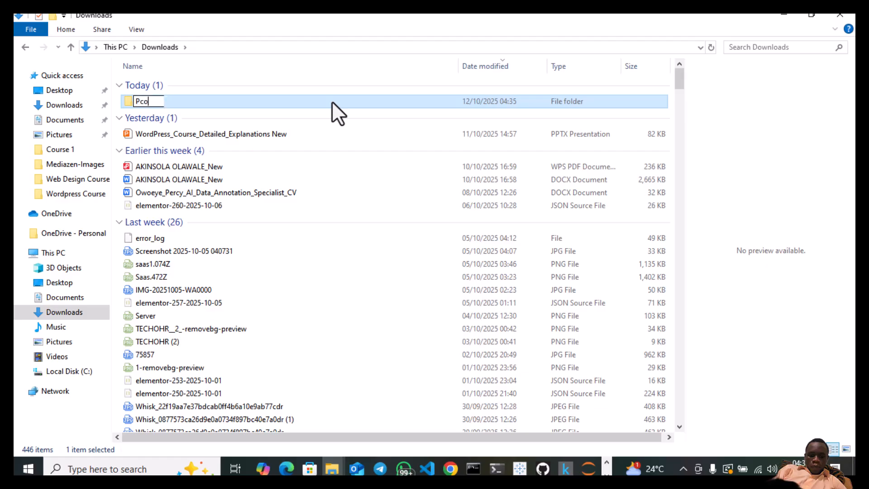
{"action": "type", "text": "nstruct"}
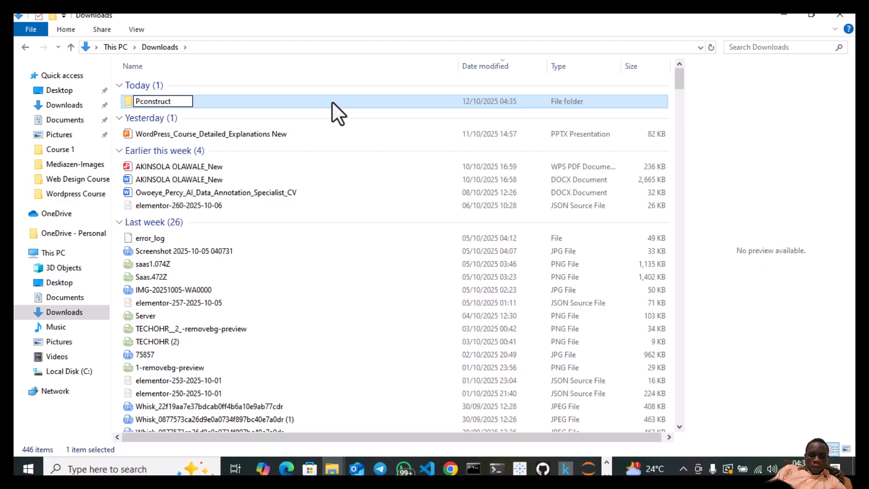
{"action": "type", "text": " File"}
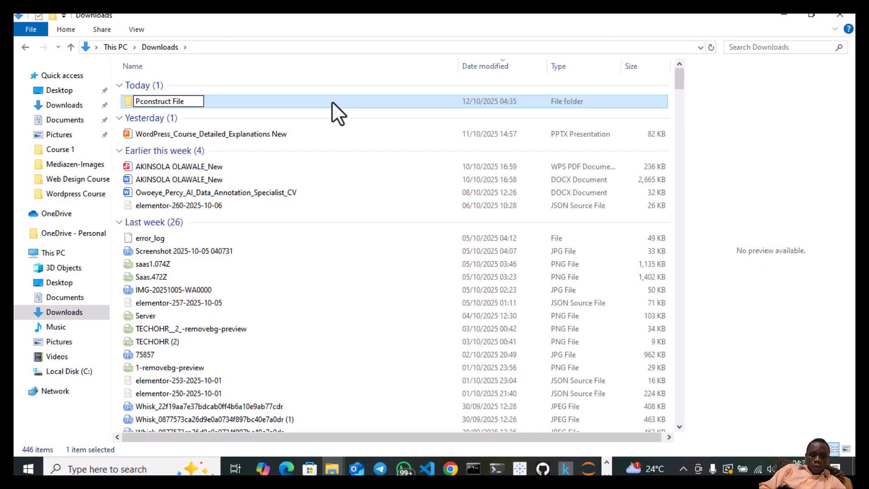
{"action": "key", "text": "Return"}
{"action": "double_click", "coordinate": [332, 102]}
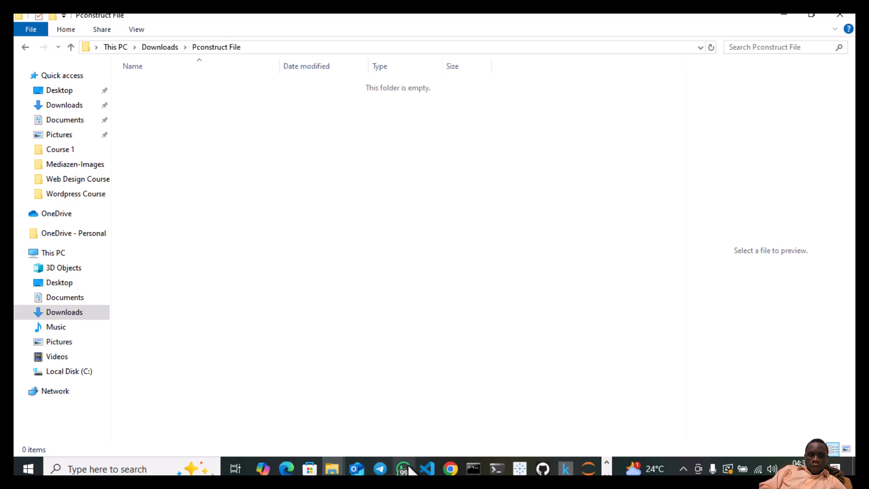
- Return to UpdraftPlus in Chrome and download the backup's database, plugins, uploads and themes files to the computer
{"action": "key", "text": "alt+Tab"}
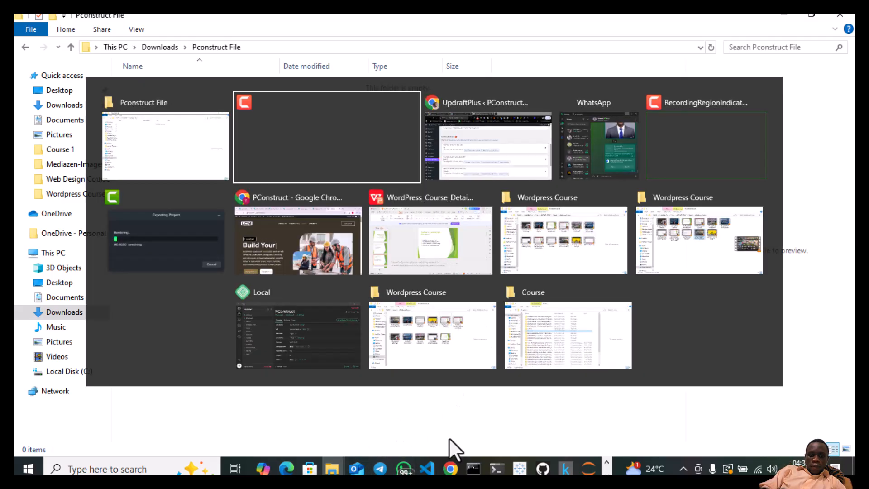
{"action": "key", "text": "alt+Tab"}
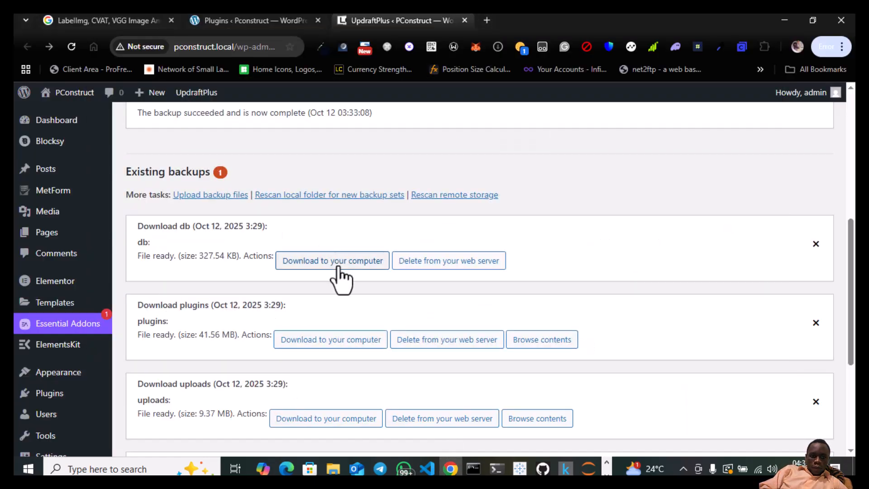
{"action": "left_click", "coordinate": [323, 260]}
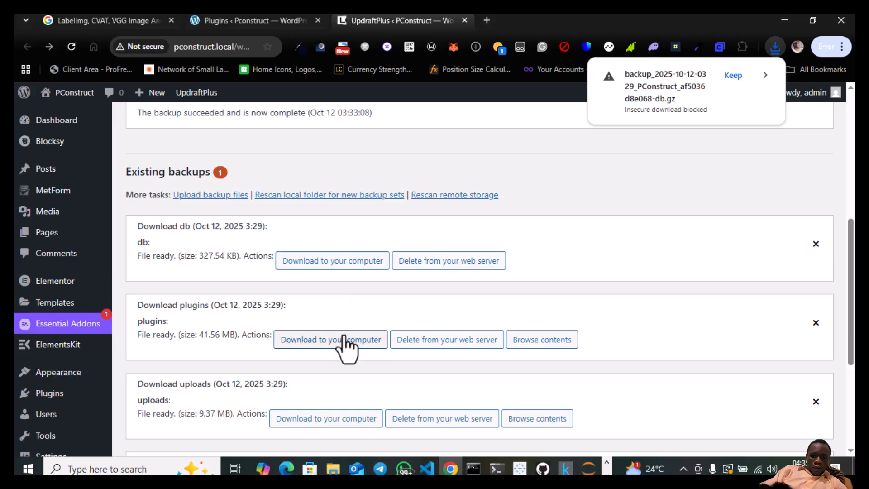
{"action": "left_click", "coordinate": [344, 339]}
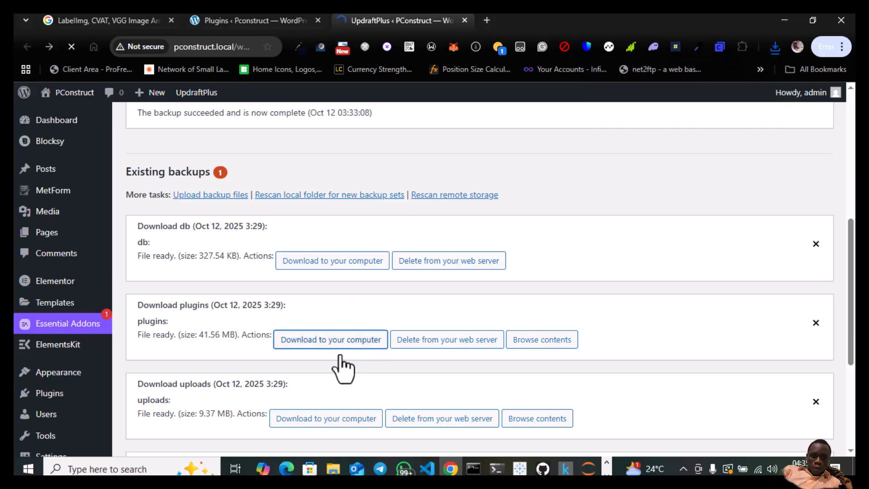
{"action": "scroll", "coordinate": [333, 377], "scroll_direction": "down", "scroll_amount": 2}
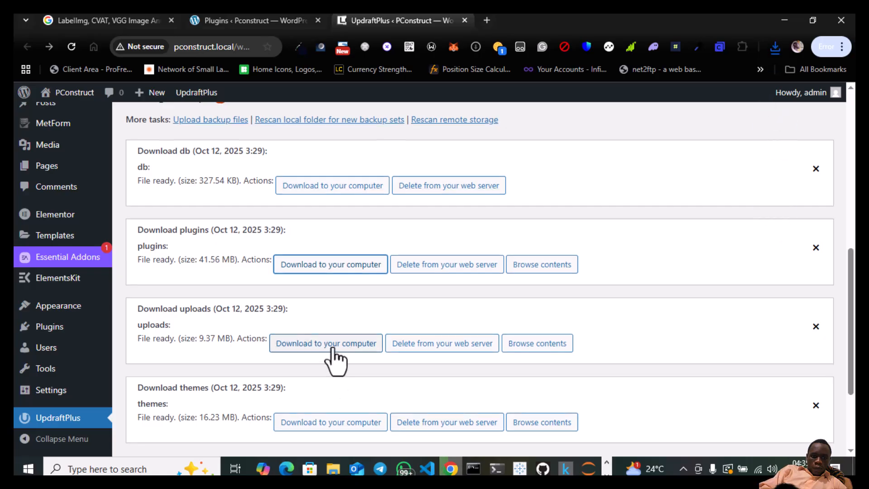
{"action": "left_click", "coordinate": [332, 348]}
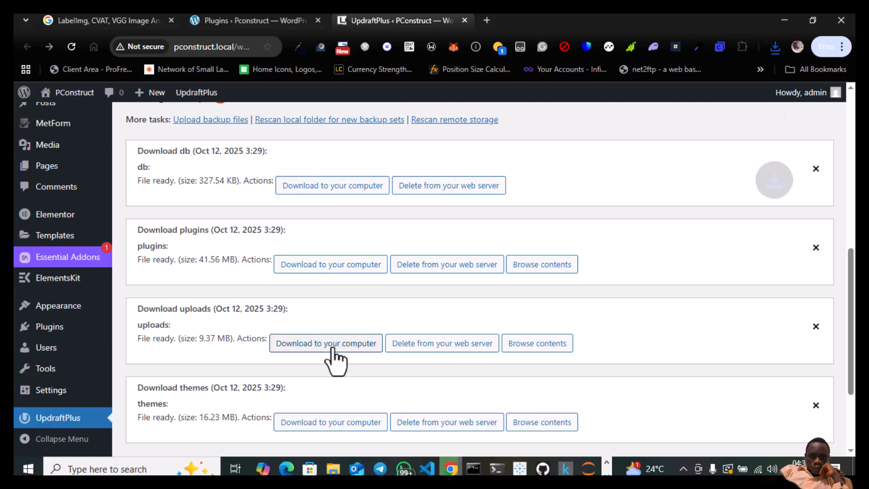
{"action": "scroll", "coordinate": [303, 392], "scroll_direction": "down", "scroll_amount": 1}
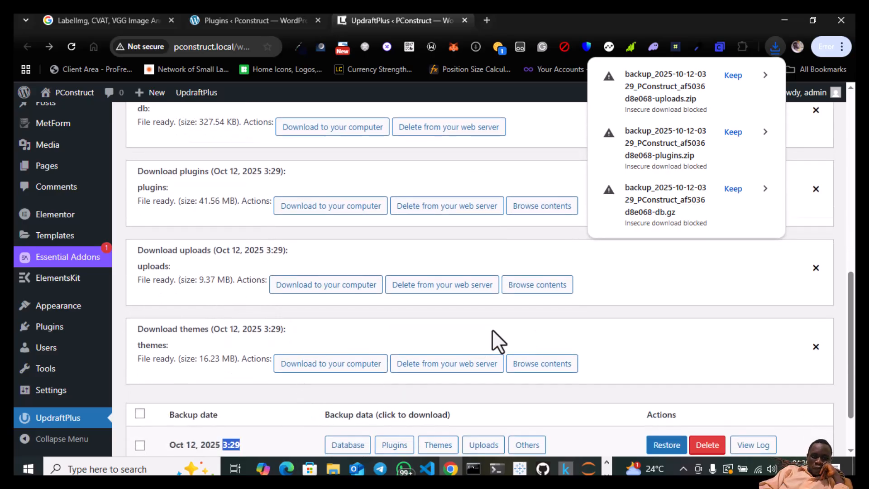
{"action": "left_click", "coordinate": [329, 373]}
{"action": "left_click", "coordinate": [343, 373]}
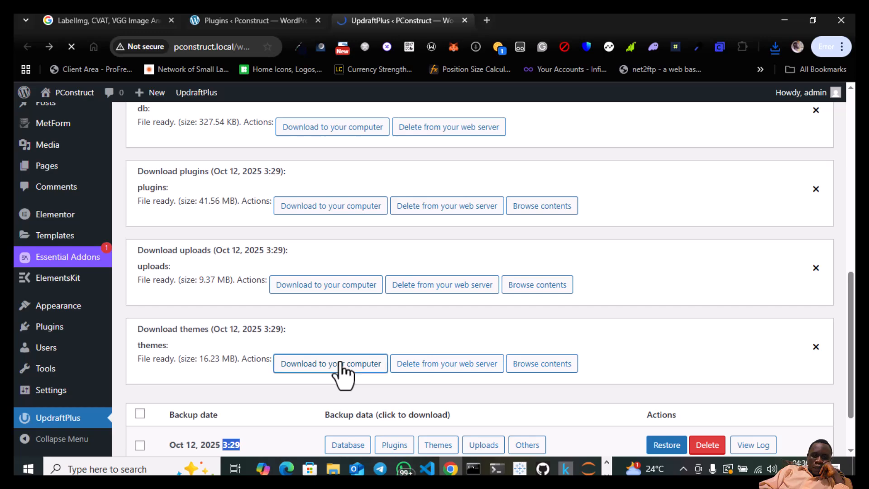
- Keep the blocked downloads of the database, plugins, uploads and themes backup files
{"action": "left_click", "coordinate": [775, 47]}
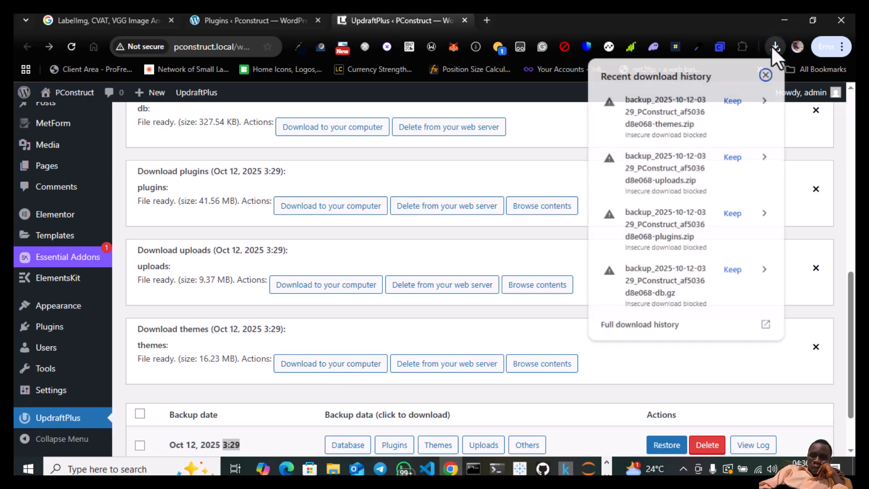
{"action": "left_click", "coordinate": [733, 271]}
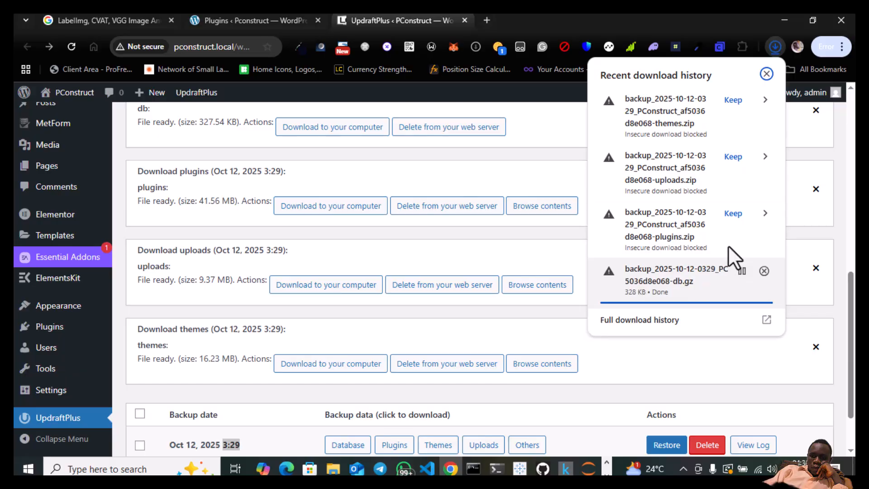
{"action": "left_click", "coordinate": [733, 213]}
{"action": "left_click", "coordinate": [731, 158]}
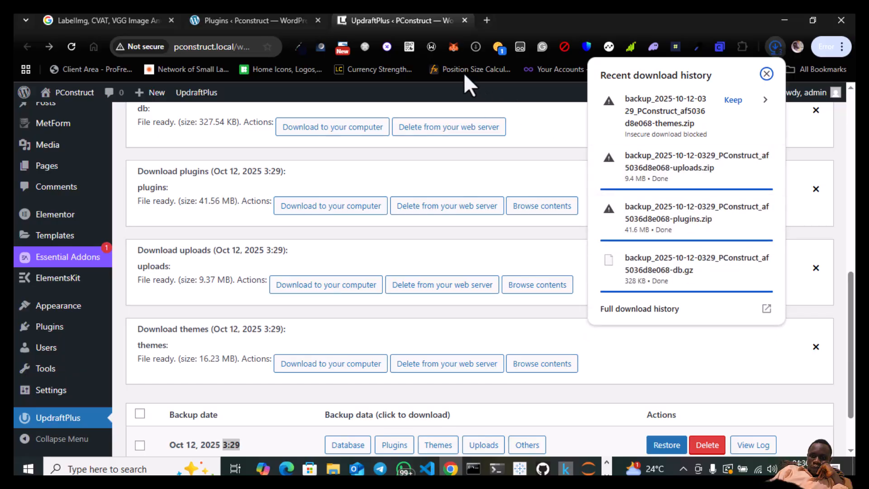
{"action": "left_click", "coordinate": [769, 47]}
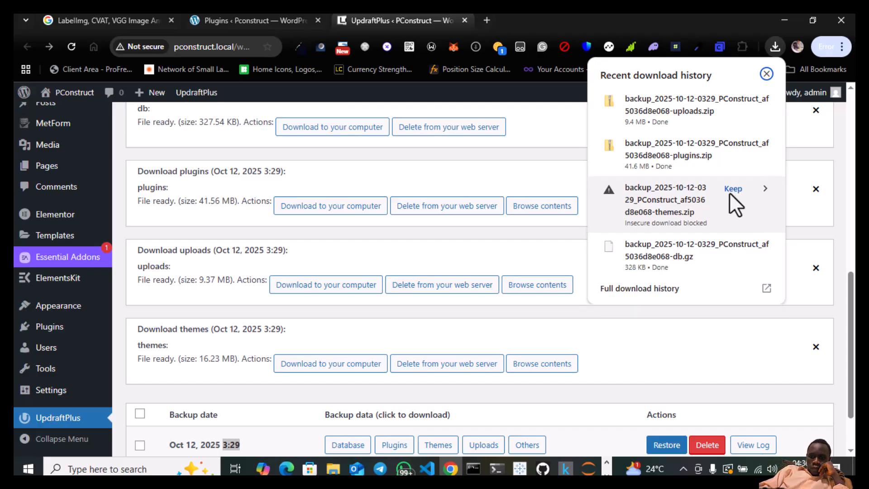
{"action": "left_click", "coordinate": [732, 190]}
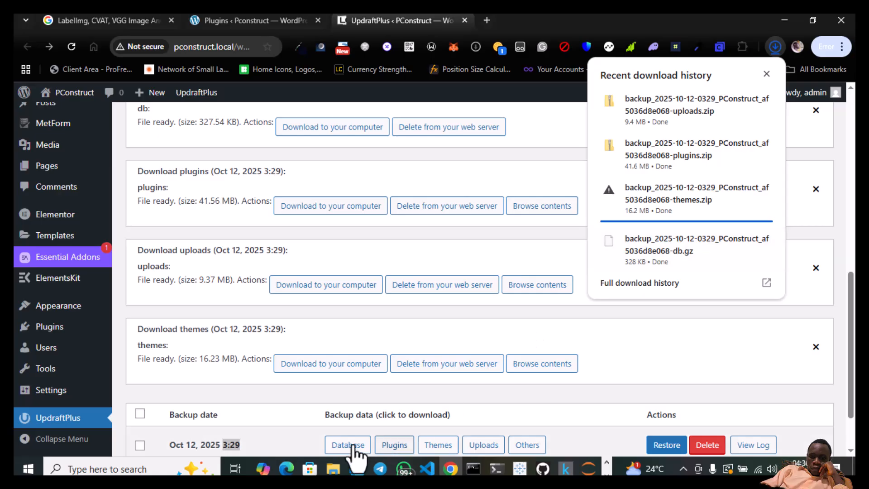
- In File Explorer, move the plugins, uploads, db and themes backup files from Downloads into the Pconstruct File folder
{"action": "left_click", "coordinate": [333, 469]}
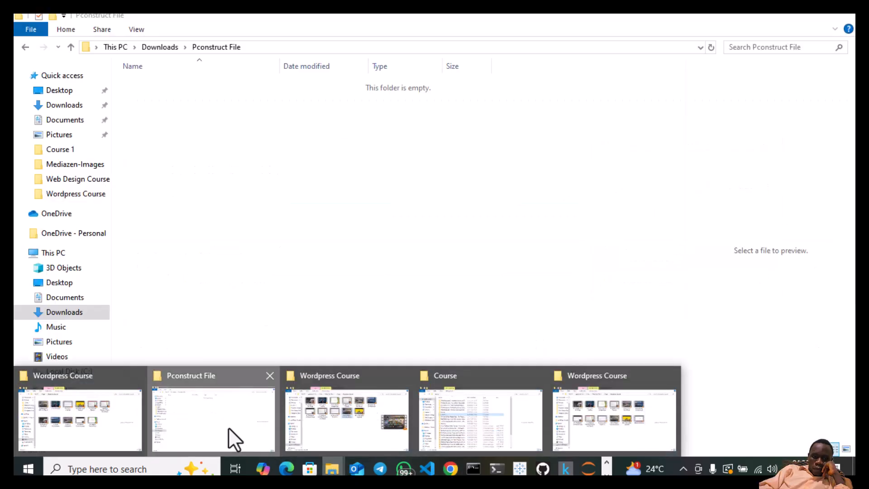
{"action": "left_click", "coordinate": [228, 427]}
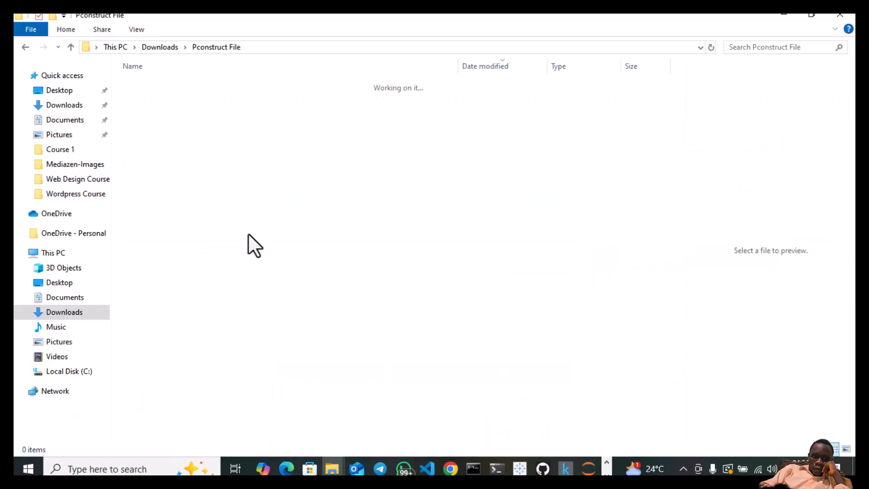
{"action": "key", "text": "alt+Left"}
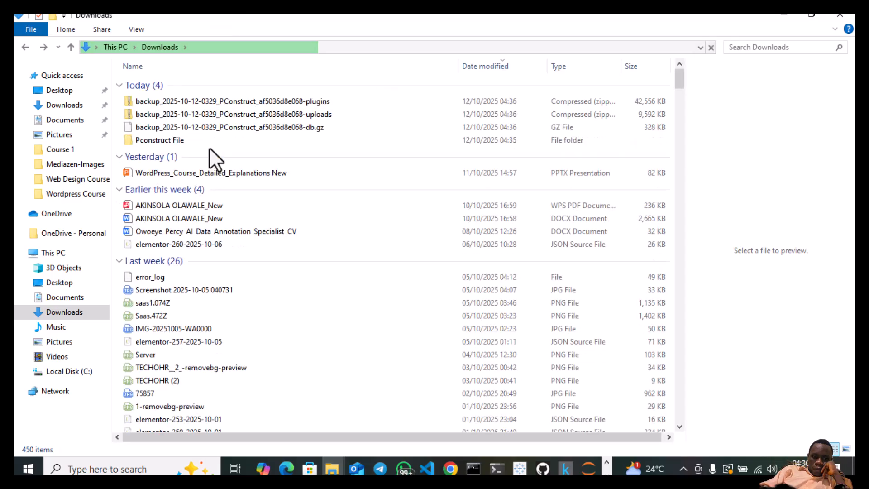
{"action": "left_click", "coordinate": [164, 104]}
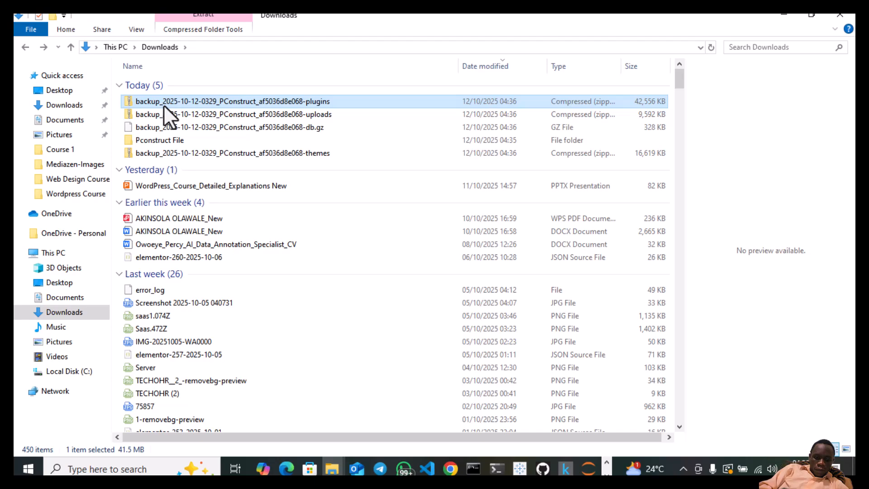
{"action": "key", "text": "shift+Down"}
{"action": "key", "text": "shift+Down"}
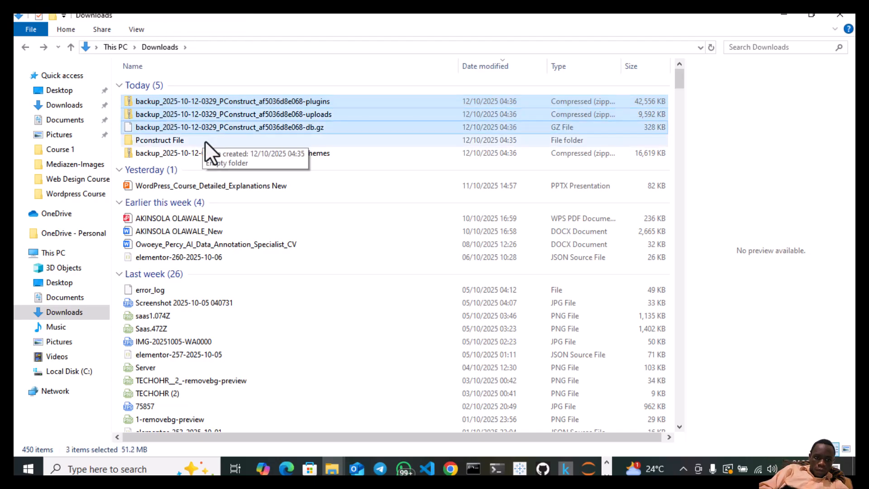
{"action": "left_click", "coordinate": [201, 154], "text": "ctrl"}
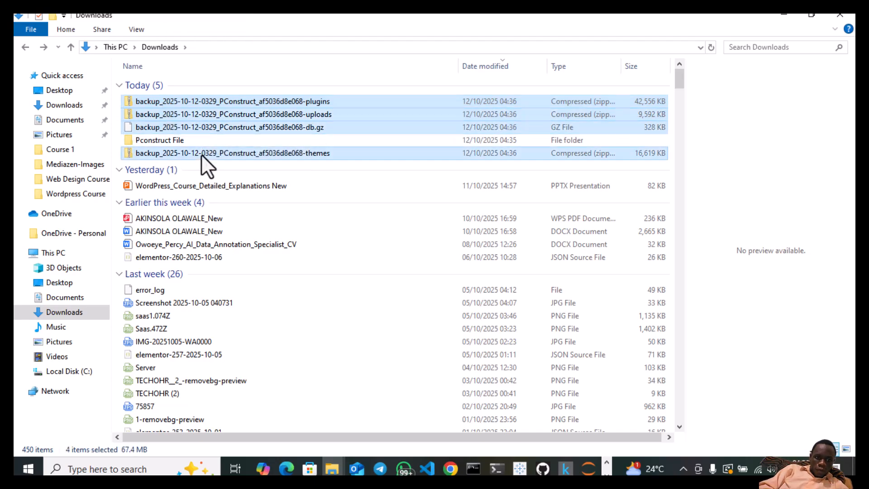
{"action": "left_click_drag", "start_coordinate": [201, 154], "coordinate": [177, 142]}
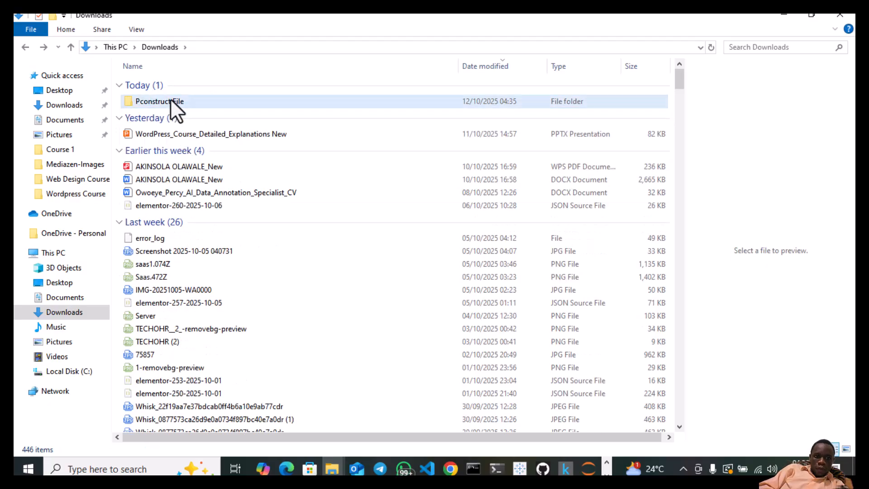
- Switch to Chrome and open the UpdraftPlus settings from the installed plugins of the live site pconstruct.free.nf
{"action": "left_click", "coordinate": [786, 18]}
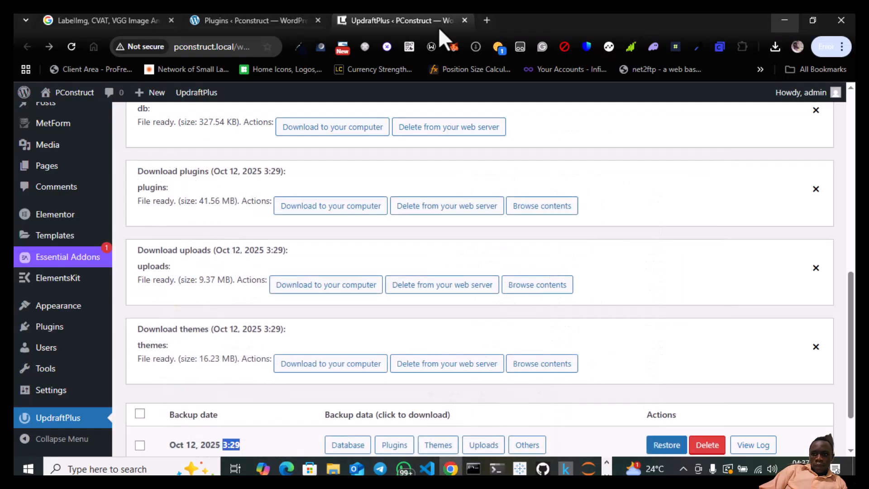
{"action": "left_click", "coordinate": [254, 19]}
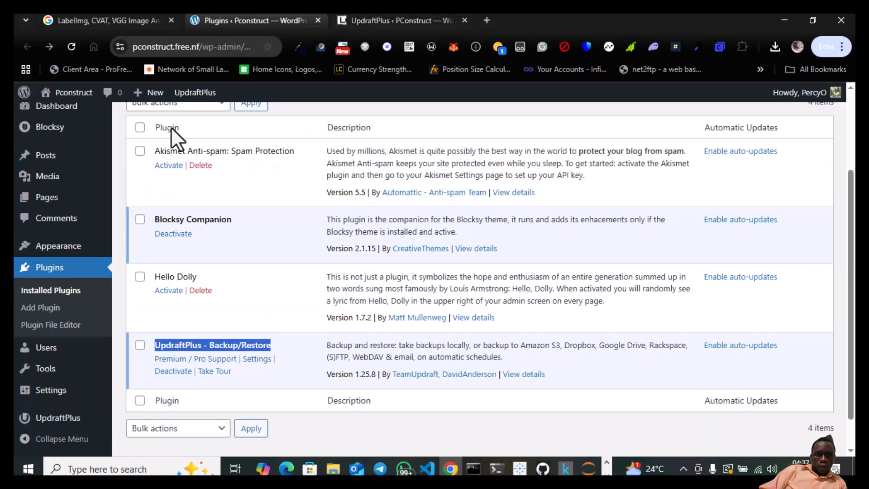
{"action": "scroll", "coordinate": [158, 248], "scroll_direction": "up", "scroll_amount": 3}
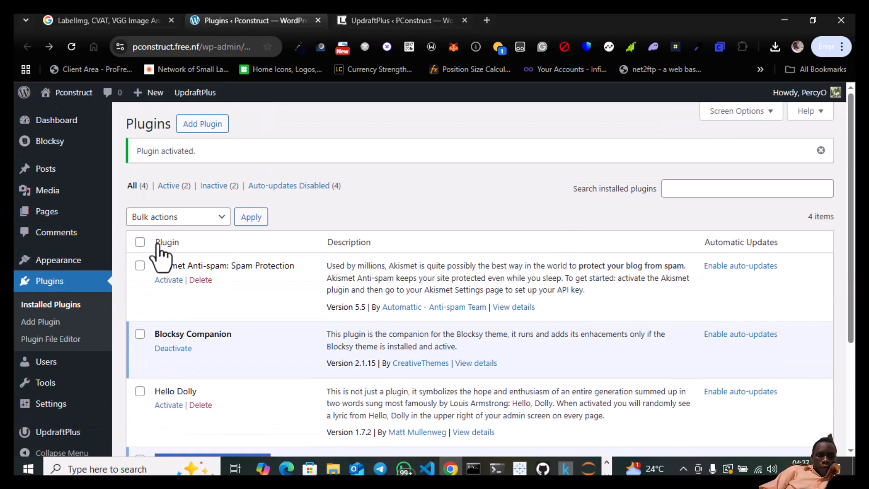
{"action": "scroll", "coordinate": [158, 248], "scroll_direction": "down", "scroll_amount": 3}
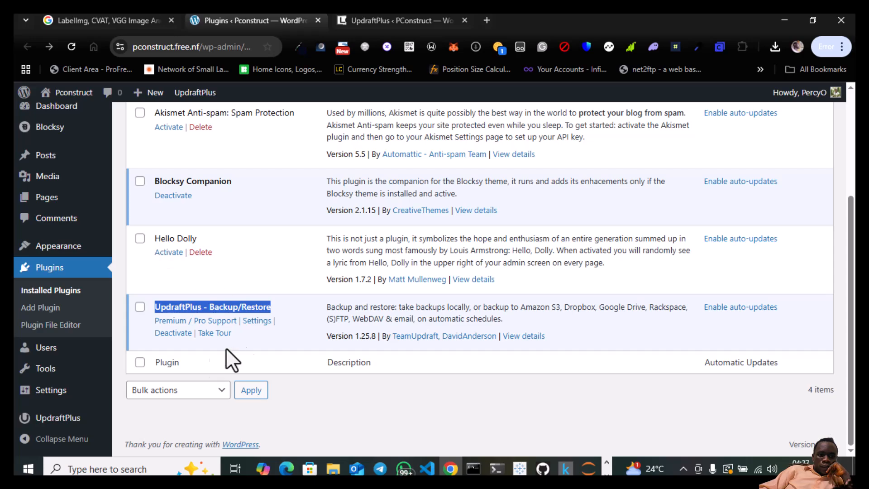
{"action": "left_click", "coordinate": [260, 322]}
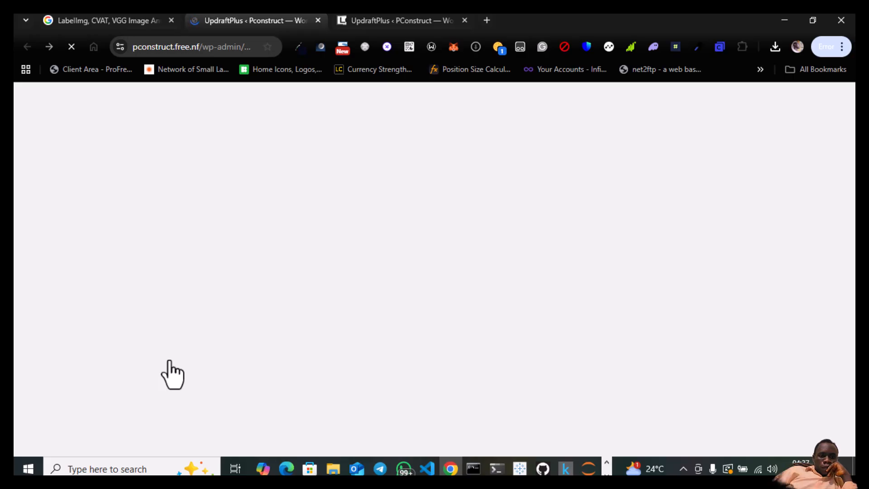
- Open the backup file upload area under Existing backups in the live site's UpdraftPlus
{"action": "scroll", "coordinate": [173, 375], "scroll_direction": "down", "scroll_amount": 3}
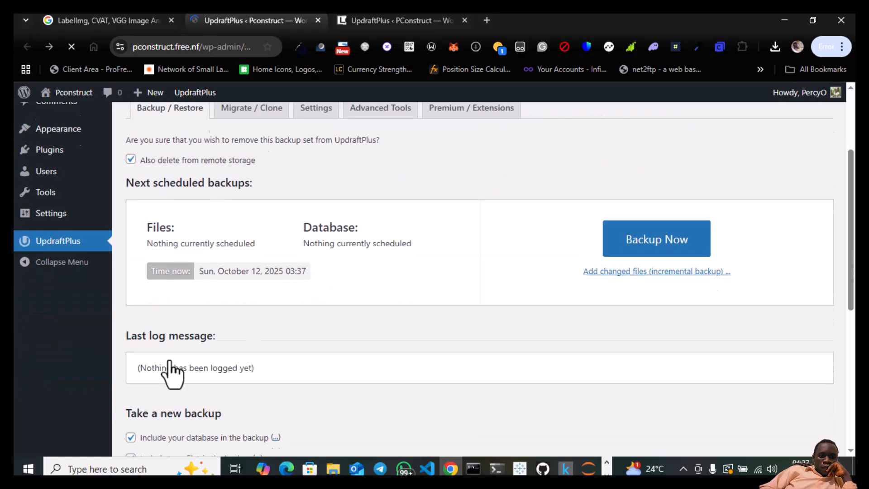
{"action": "scroll", "coordinate": [487, 252], "scroll_direction": "down", "scroll_amount": 5}
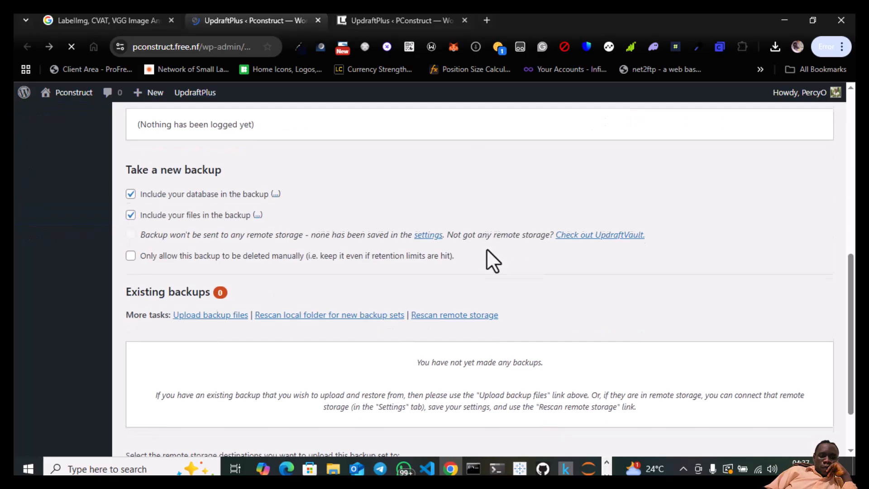
{"action": "scroll", "coordinate": [487, 249], "scroll_direction": "down", "scroll_amount": 2}
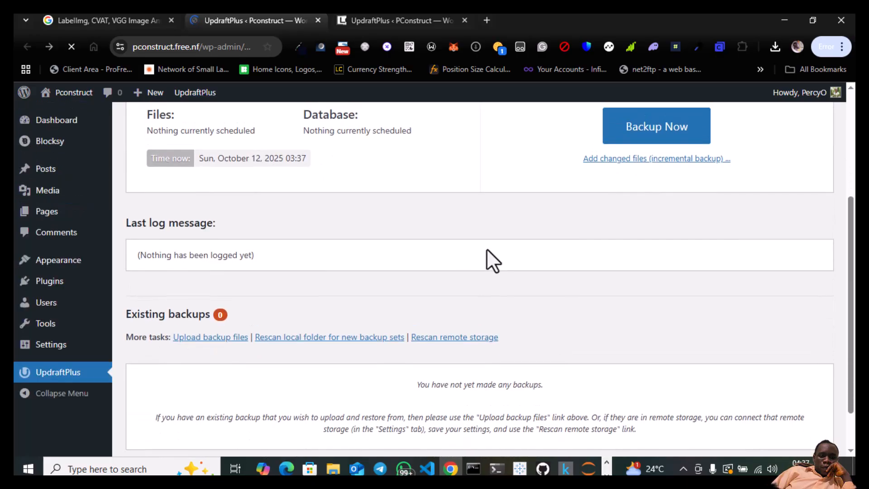
{"action": "scroll", "coordinate": [487, 249], "scroll_direction": "up", "scroll_amount": 2}
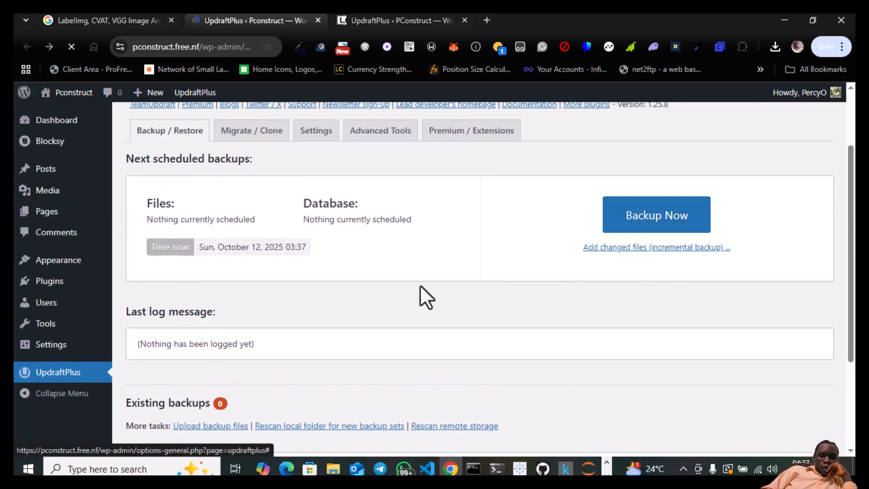
{"action": "scroll", "coordinate": [420, 289], "scroll_direction": "down", "scroll_amount": 3}
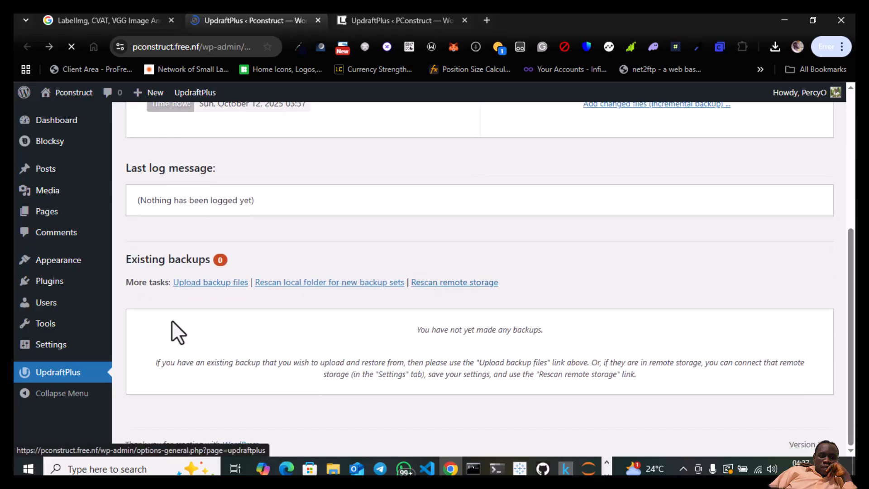
{"action": "left_click", "coordinate": [211, 288]}
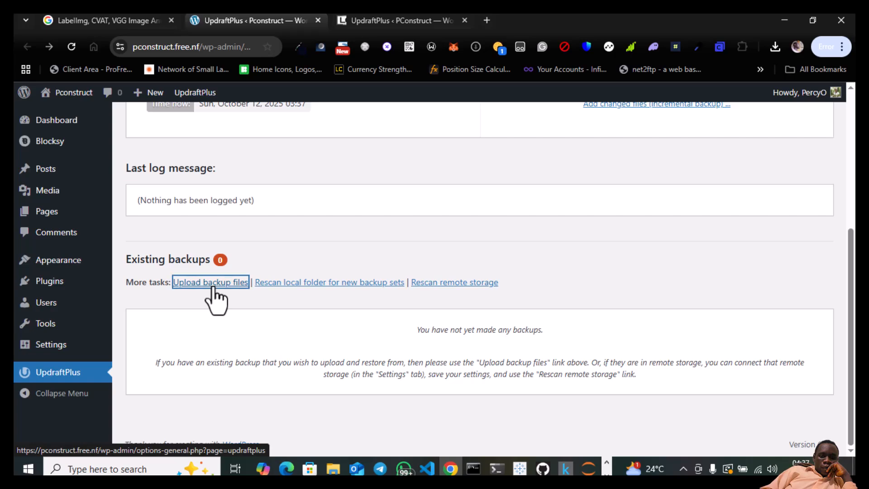
{"action": "scroll", "coordinate": [334, 362], "scroll_direction": "down", "scroll_amount": 2}
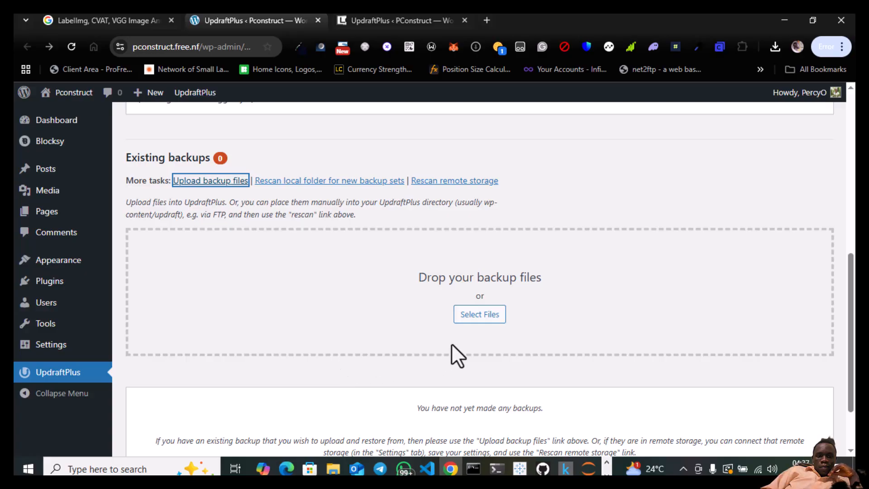
- Upload the db, plugins, themes and uploads backup files from the Pconstruct File folder in Downloads
{"action": "left_click", "coordinate": [484, 318]}
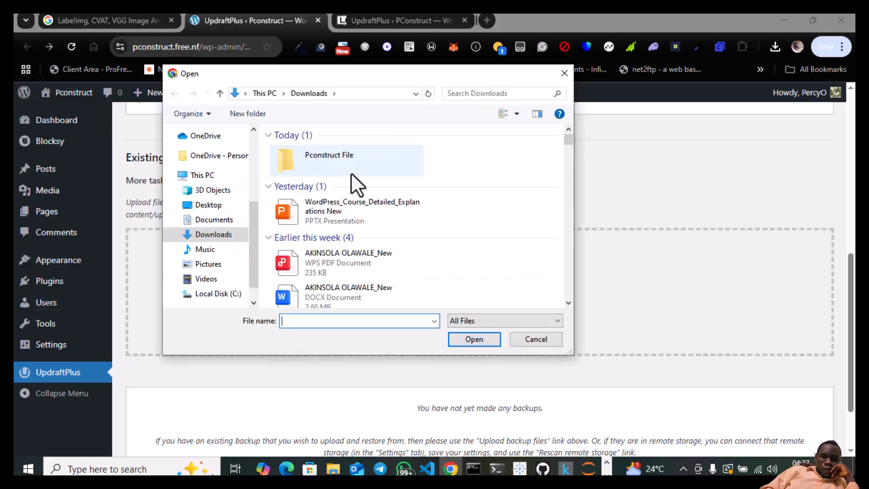
{"action": "double_click", "coordinate": [333, 164]}
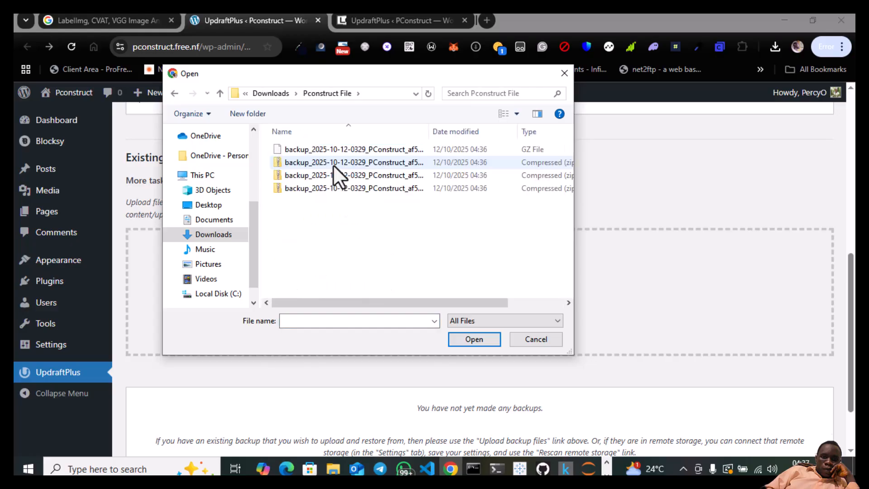
{"action": "left_click_drag", "start_coordinate": [345, 236], "coordinate": [351, 137]}
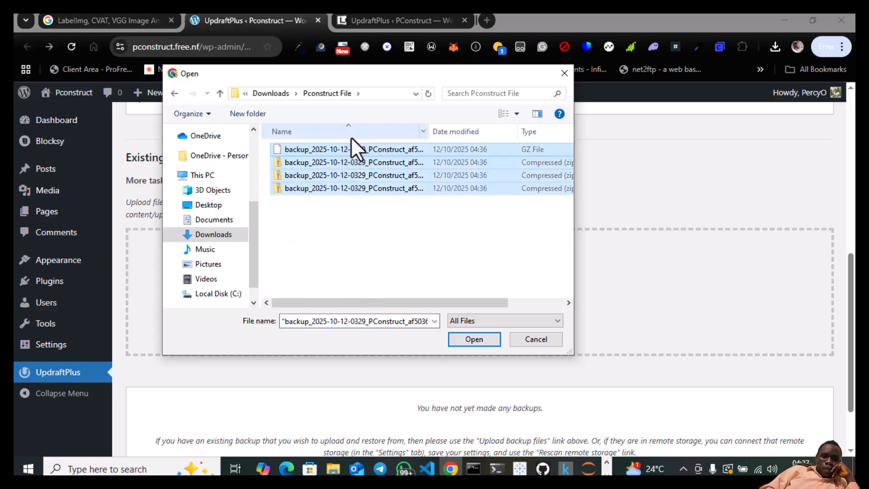
{"action": "left_click", "coordinate": [466, 343]}
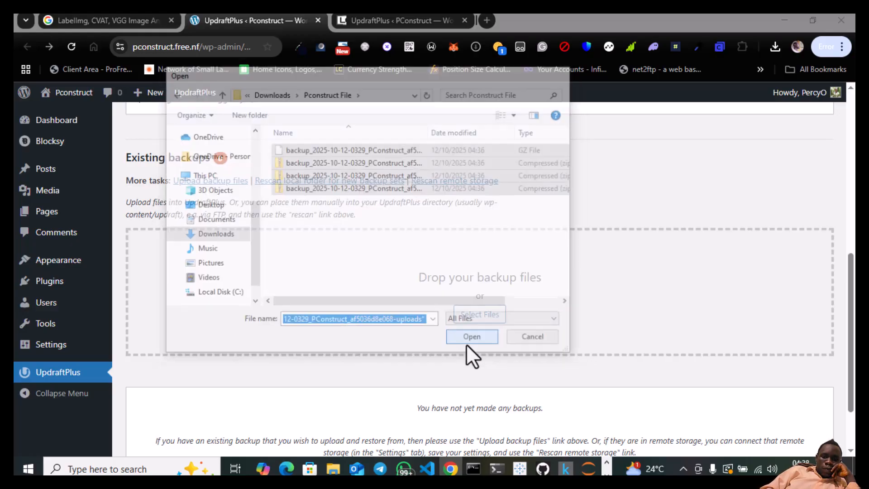
{"action": "scroll", "coordinate": [465, 344], "scroll_direction": "down", "scroll_amount": 2}
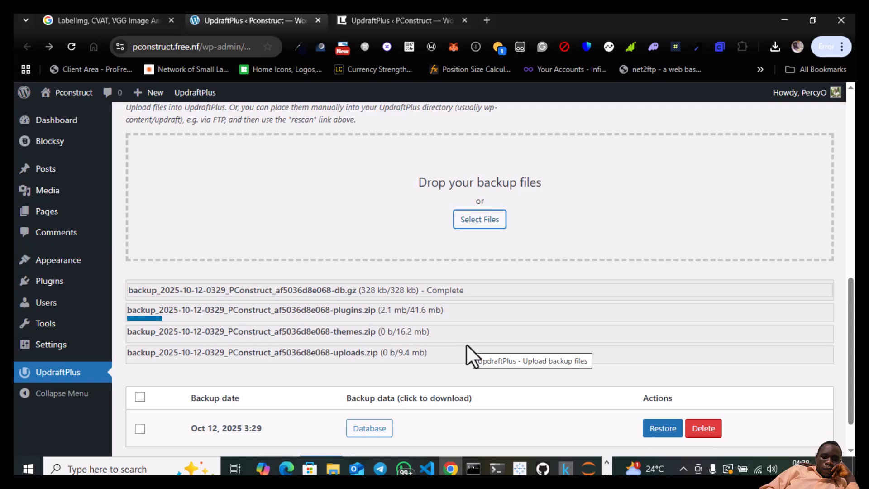
{"action": "scroll", "coordinate": [466, 344], "scroll_direction": "down", "scroll_amount": 1}
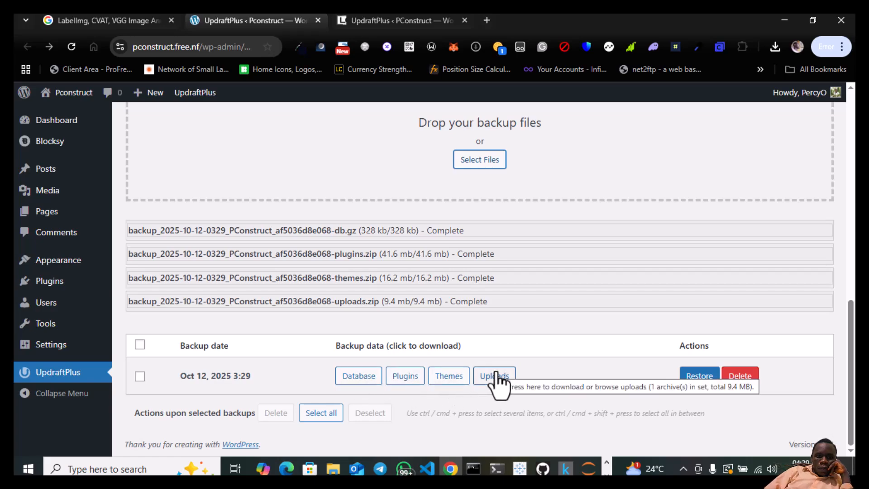
- Compare the backup components listed on the local site with the uploaded set, and return to the live site
{"action": "left_click", "coordinate": [395, 18]}
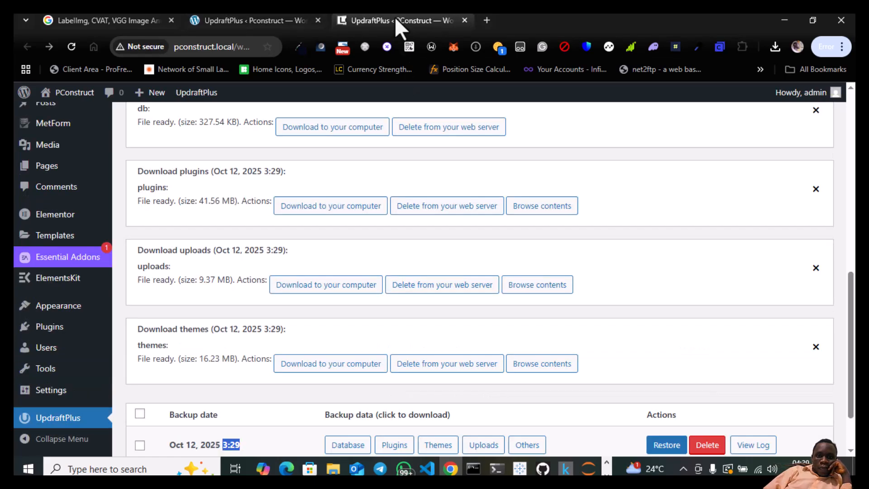
{"action": "scroll", "coordinate": [590, 390], "scroll_direction": "down", "scroll_amount": 2}
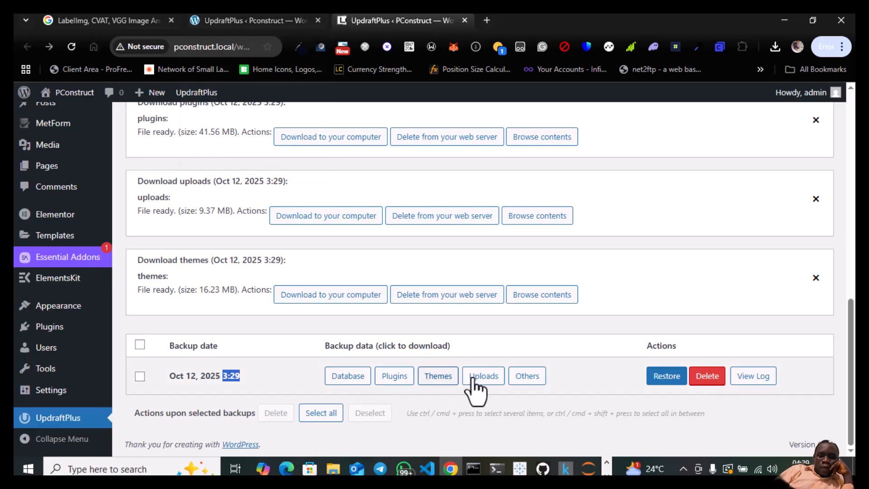
{"action": "left_click", "coordinate": [266, 24]}
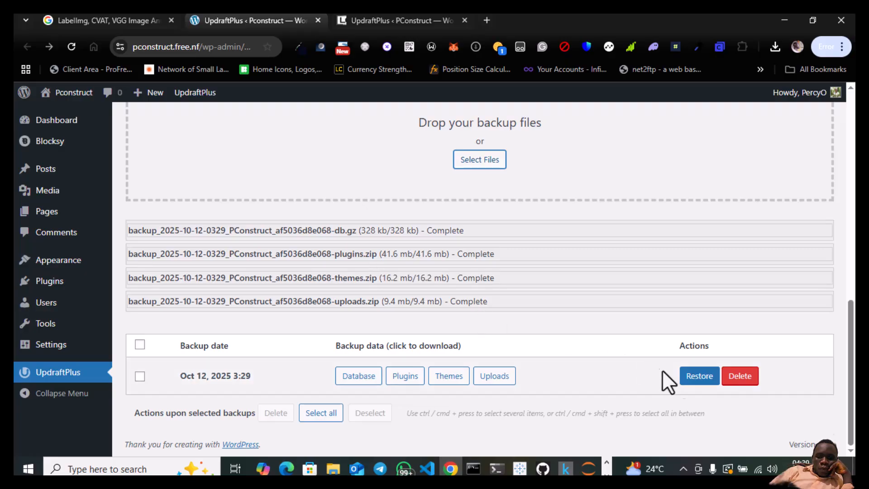
- Start restoring the Oct 12, 2025 3:29 backup with the Plugins, Themes, Uploads and Database components selected
{"action": "left_click", "coordinate": [697, 380]}
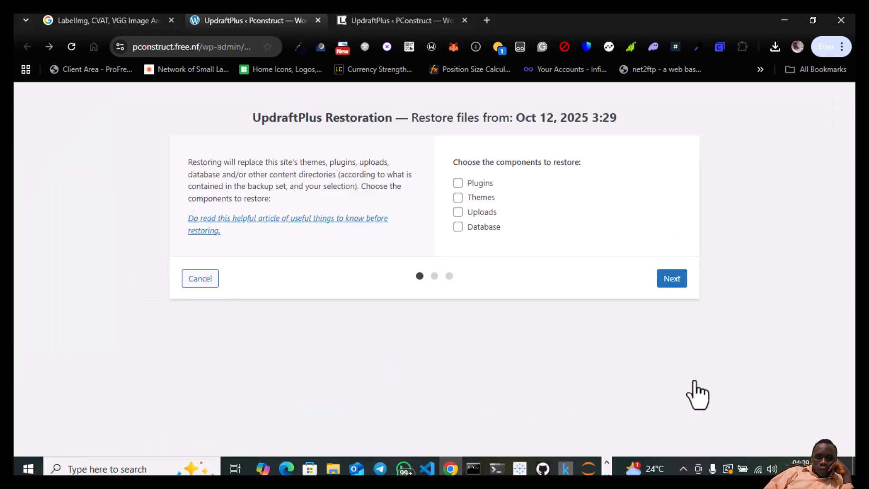
{"action": "left_click", "coordinate": [457, 183]}
{"action": "left_click", "coordinate": [458, 198]}
{"action": "left_click", "coordinate": [457, 213]}
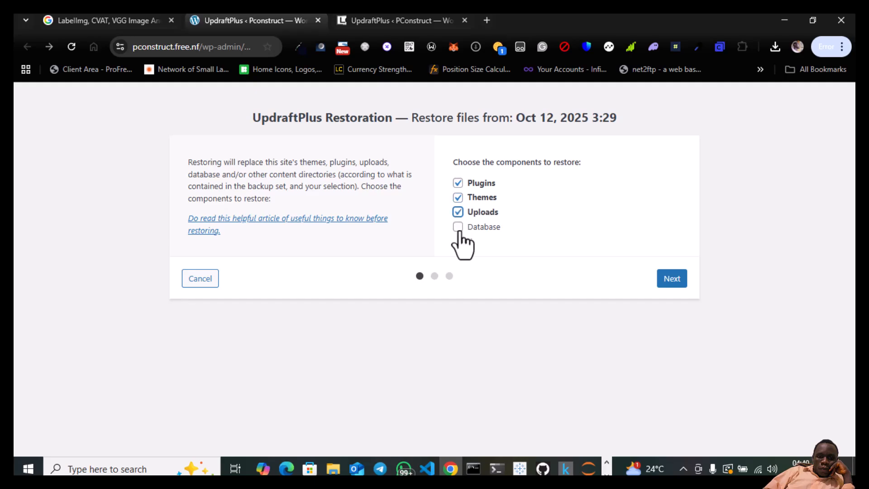
{"action": "left_click", "coordinate": [458, 227]}
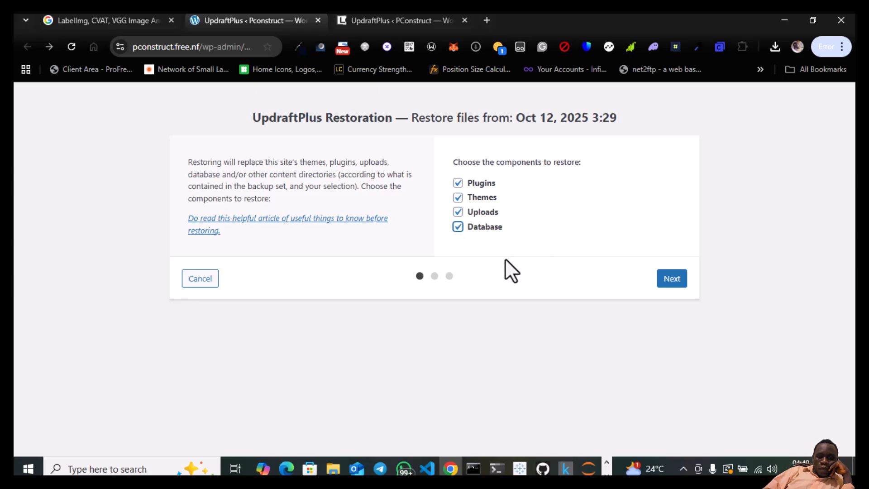
{"action": "left_click", "coordinate": [667, 277]}
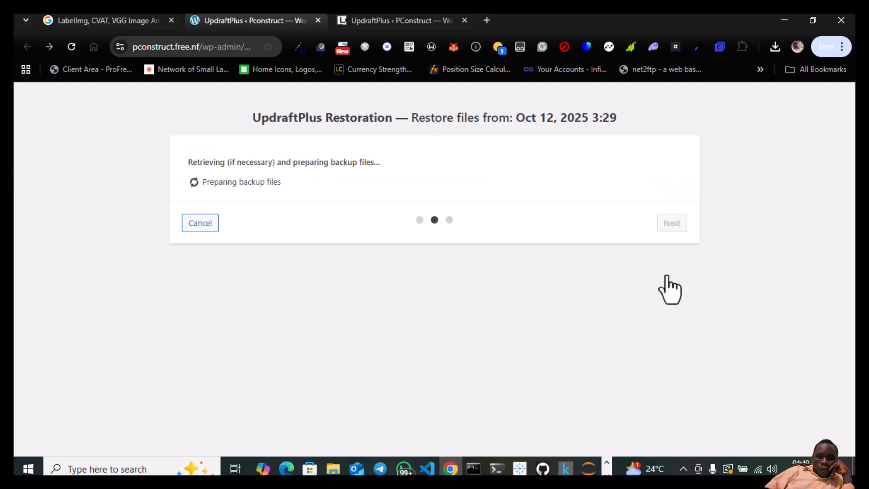
- Run the restore with search and replace of the site location in the database enabled, and return to the UpdraftPlus configuration
{"action": "scroll", "coordinate": [670, 289], "scroll_direction": "down", "scroll_amount": 1}
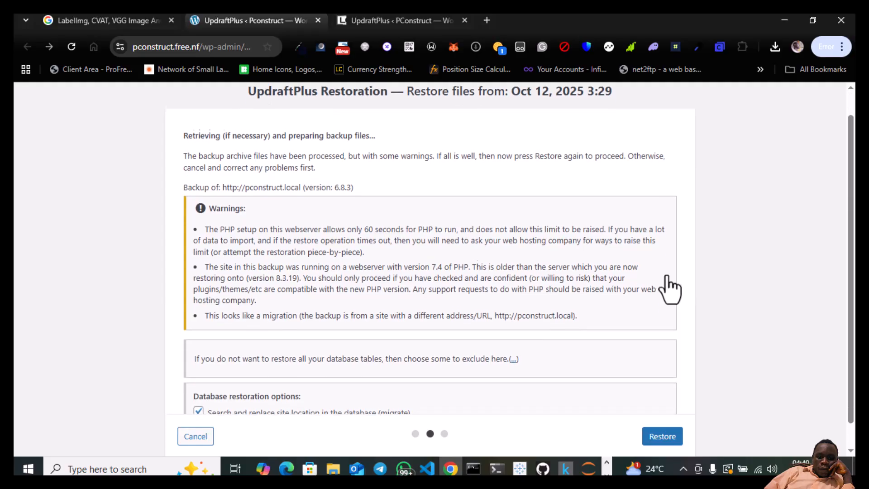
{"action": "scroll", "coordinate": [670, 290], "scroll_direction": "down", "scroll_amount": 1}
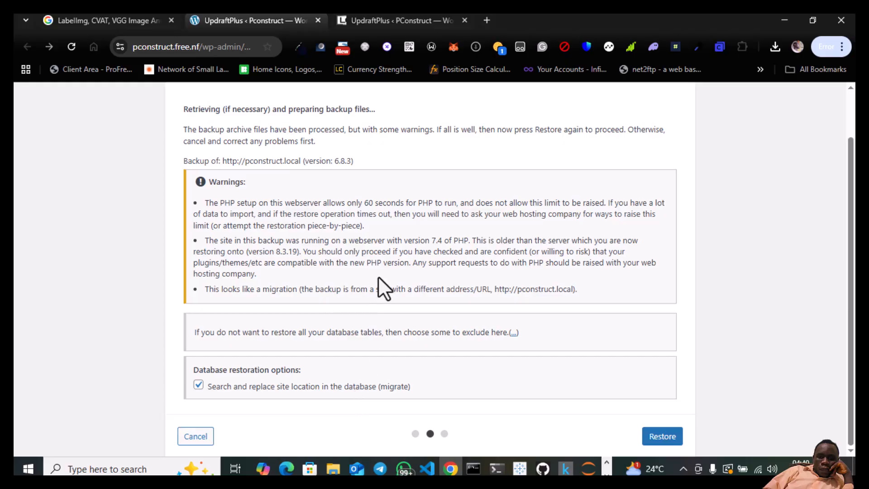
{"action": "left_click", "coordinate": [666, 441]}
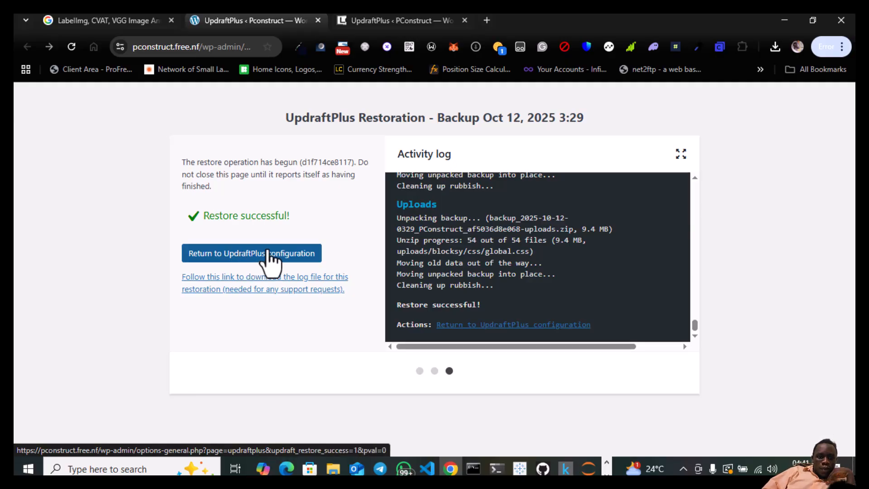
{"action": "left_click", "coordinate": [268, 252]}
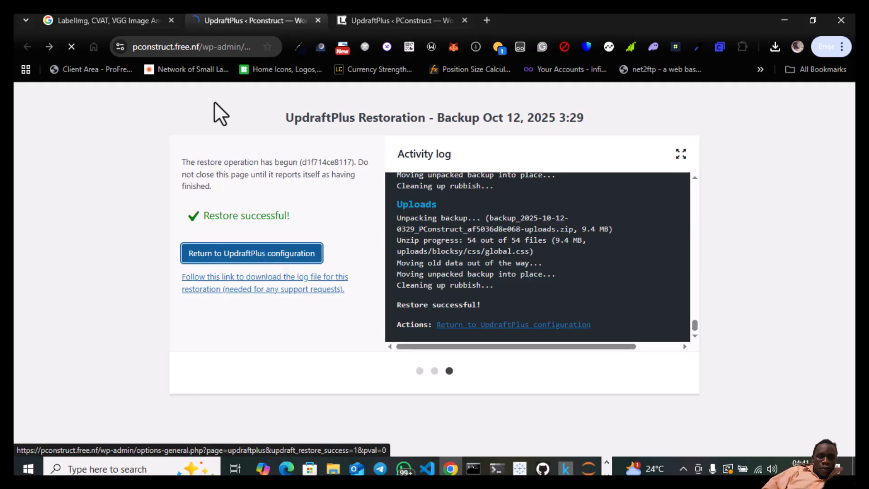
- Open the live site pconstruct.free.nf in a new browser tab
{"action": "left_click", "coordinate": [487, 21]}
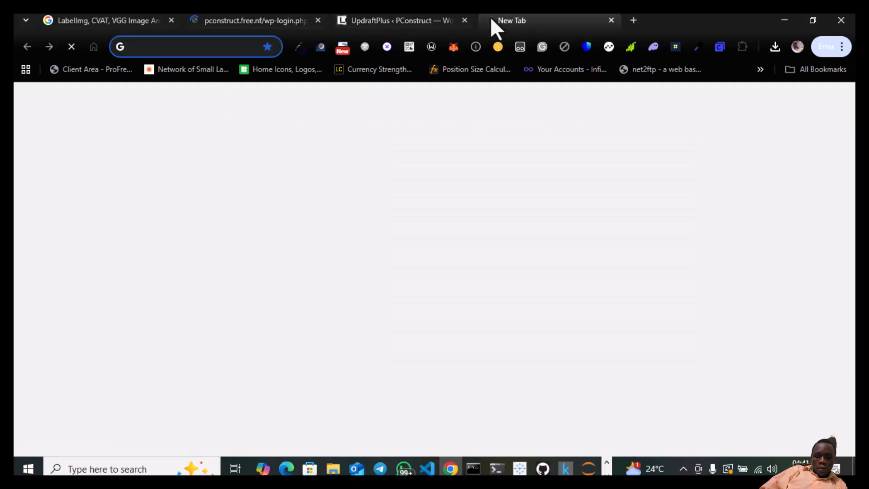
{"action": "type", "text": "pc"}
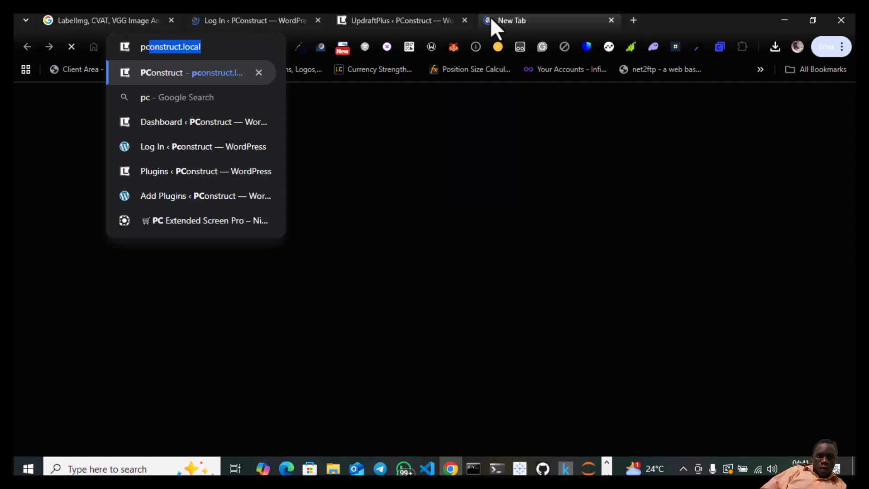
{"action": "type", "text": "ons"}
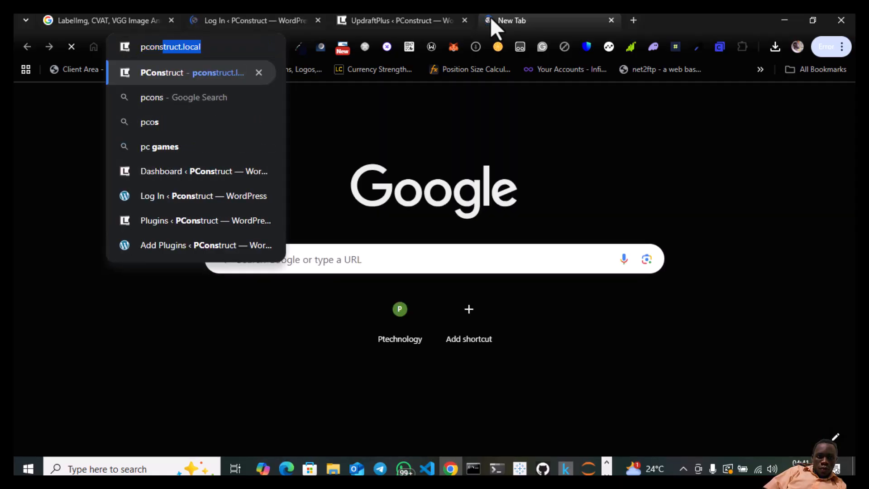
{"action": "type", "text": "truct."}
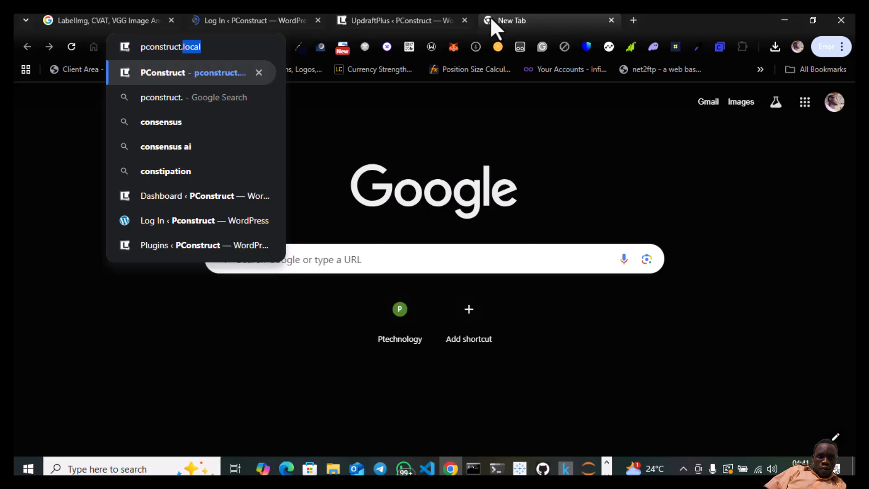
{"action": "type", "text": "f"}
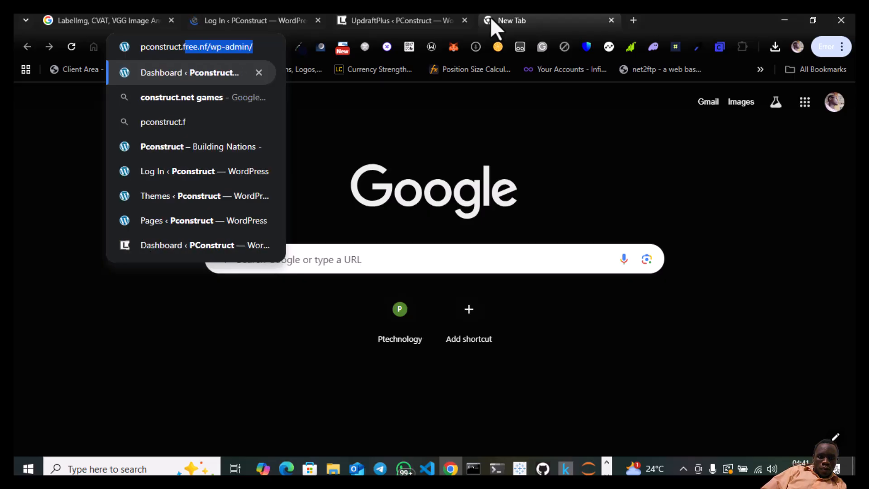
{"action": "type", "text": "ree"}
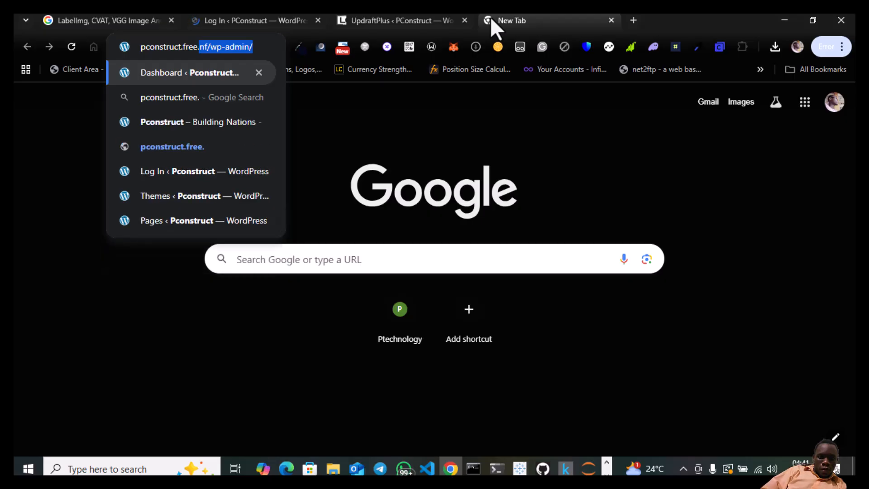
{"action": "type", "text": ".nf"}
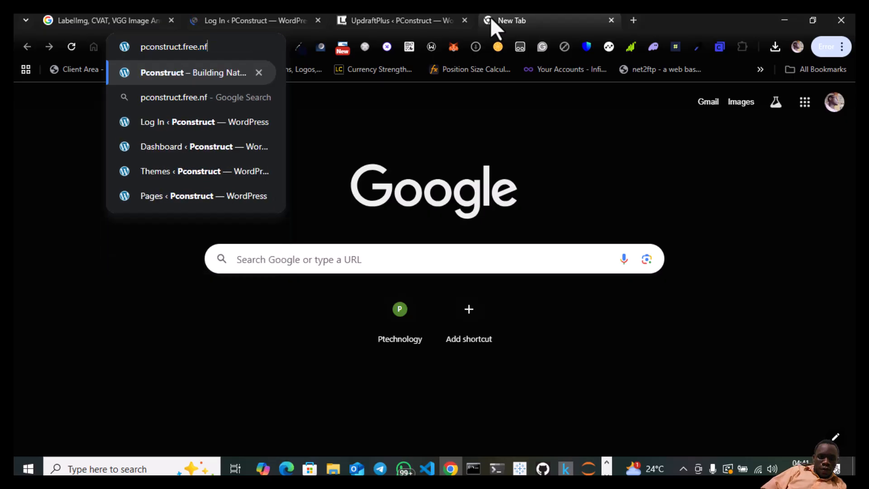
{"action": "key", "text": "Return"}
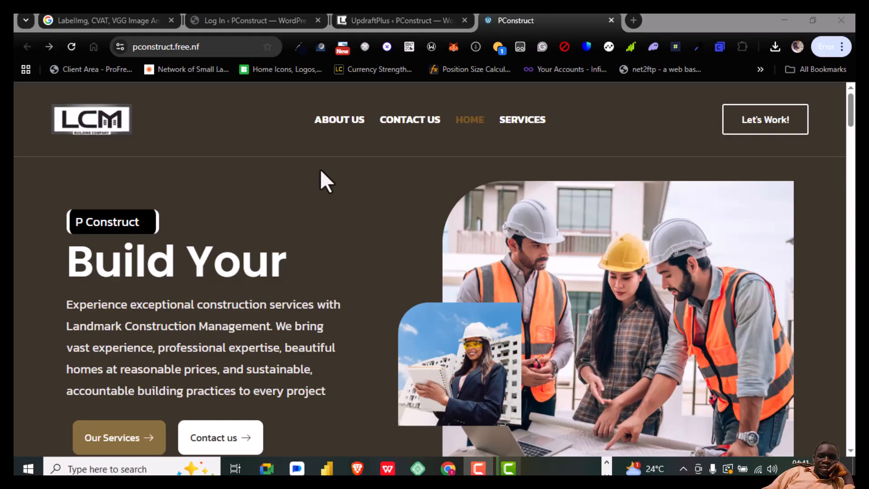
- Examine the restored home page on the live site from the hero section down to the footer and back up
{"action": "scroll", "coordinate": [320, 170], "scroll_direction": "down", "scroll_amount": 2}
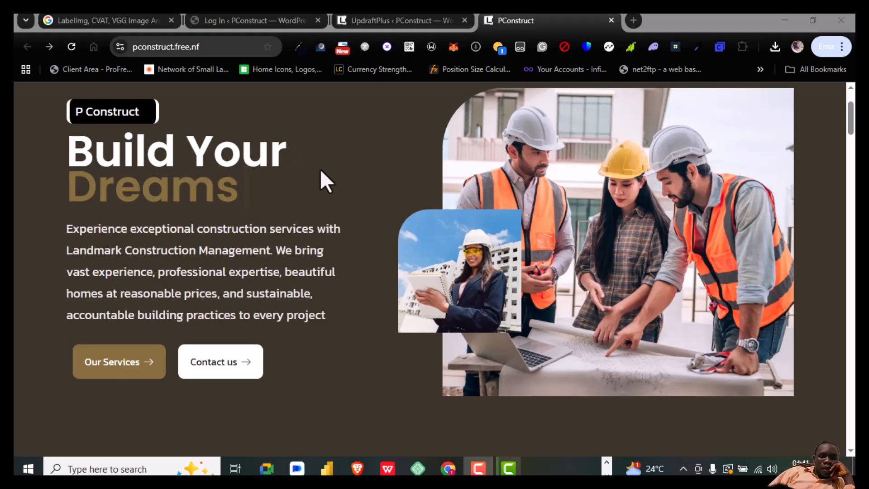
{"action": "scroll", "coordinate": [319, 169], "scroll_direction": "up", "scroll_amount": 2}
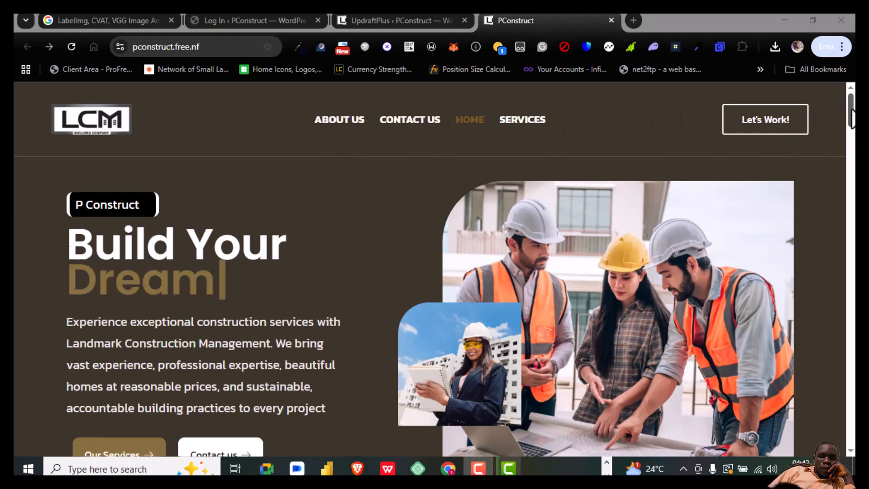
{"action": "left_click_drag", "start_coordinate": [850, 112], "coordinate": [835, 203]}
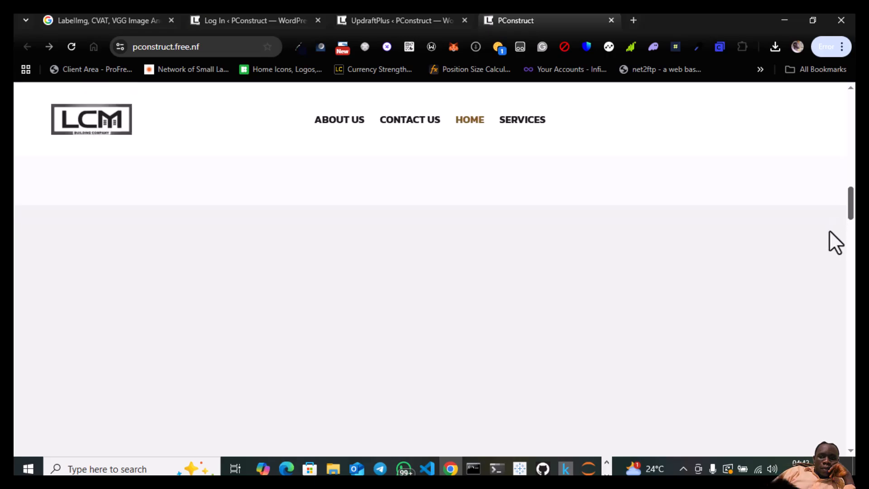
{"action": "left_click_drag", "start_coordinate": [850, 196], "coordinate": [797, 448]}
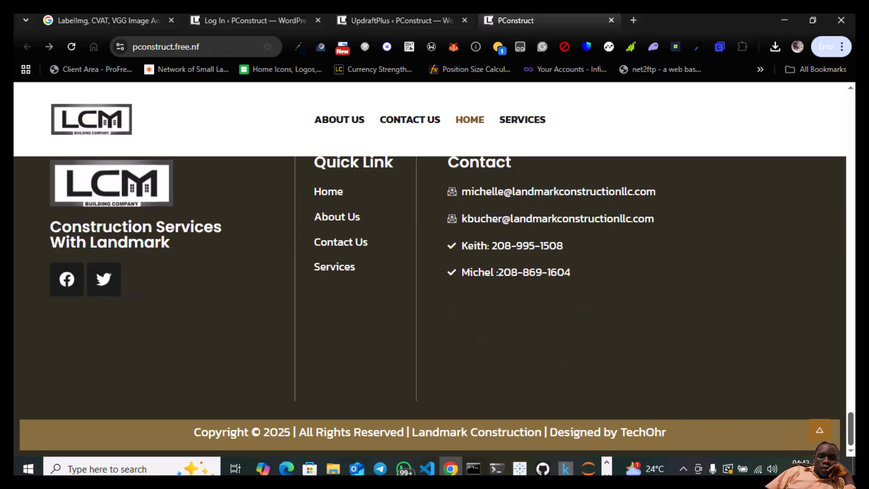
{"action": "left_click", "coordinate": [803, 428]}
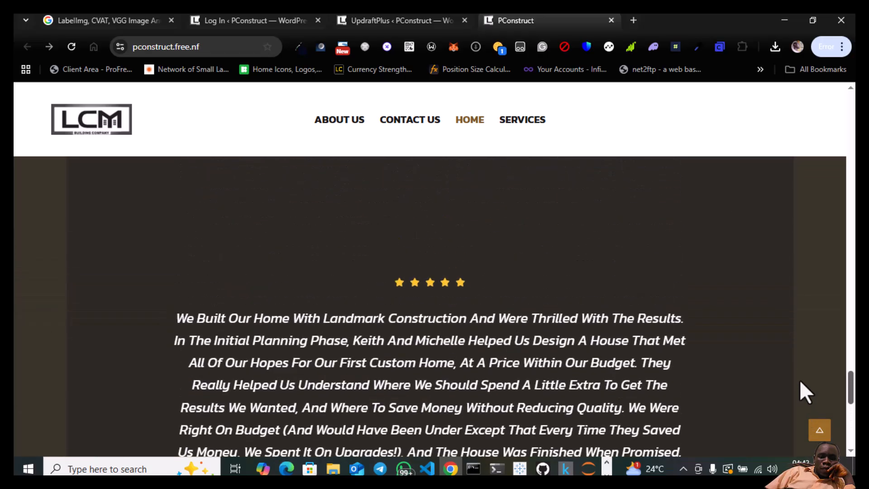
{"action": "left_click_drag", "start_coordinate": [799, 379], "coordinate": [790, 129]}
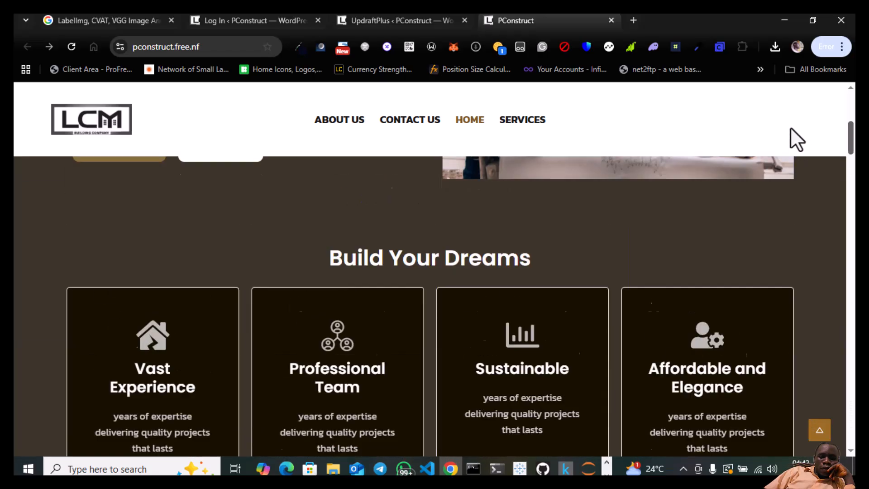